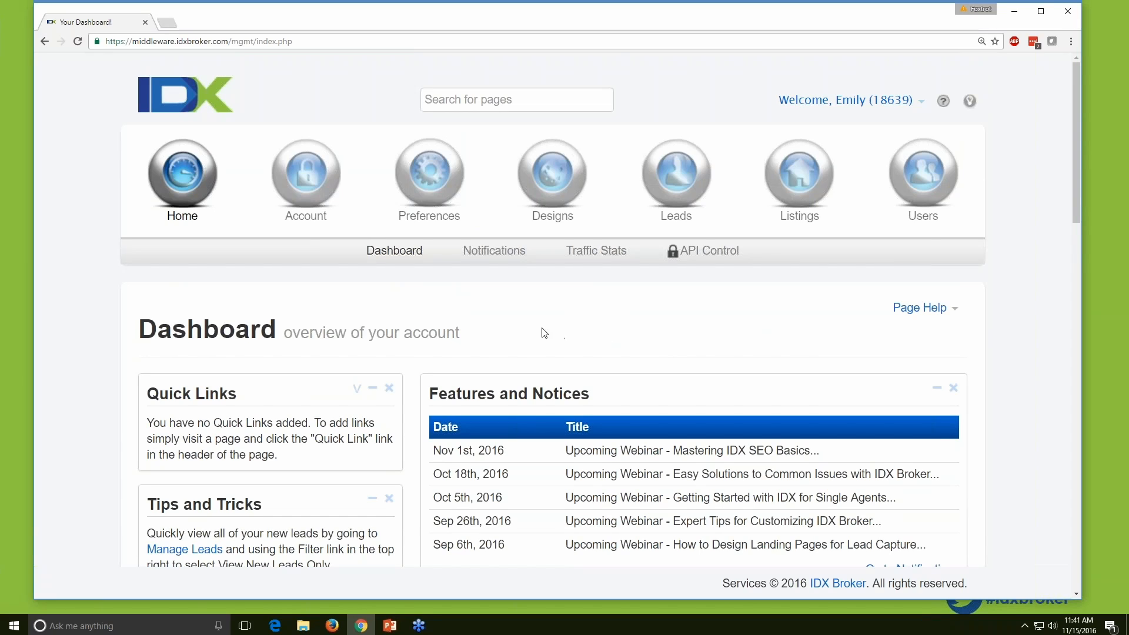
Open the page preferences of the Advanced Search page from the Designs pages list.
left_click(553, 178)
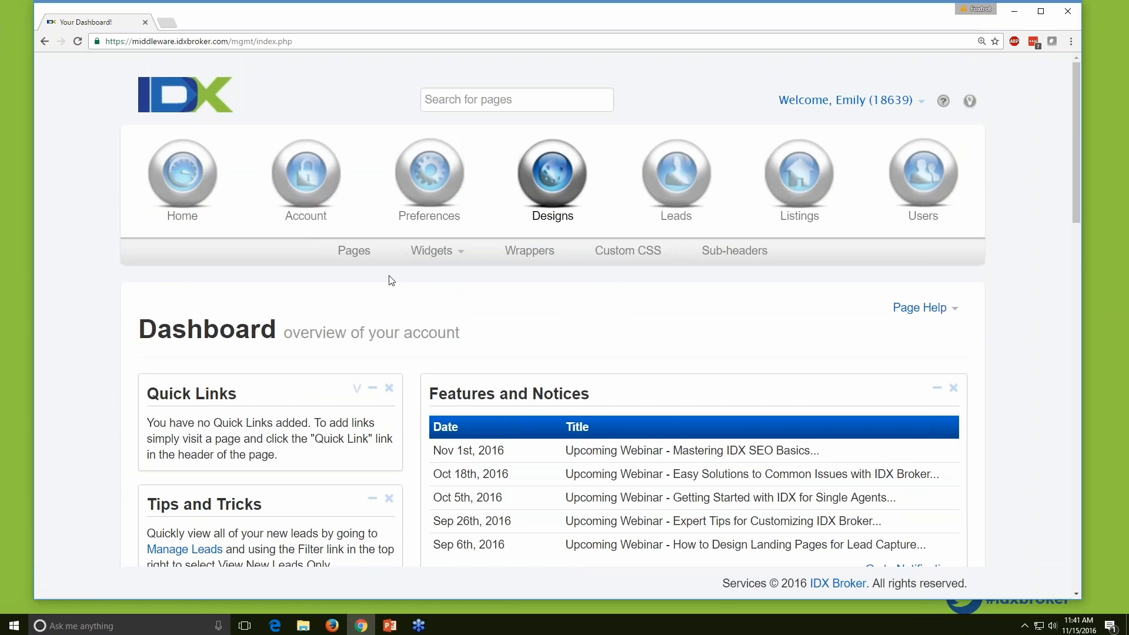
left_click(353, 252)
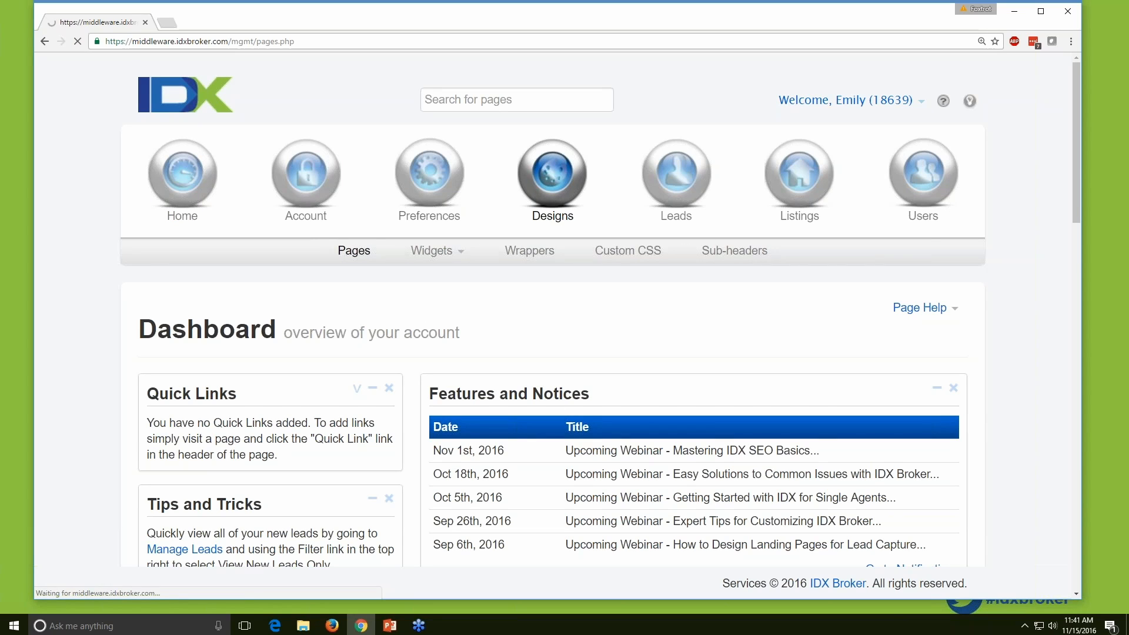
scroll(978, 313, "down", 3)
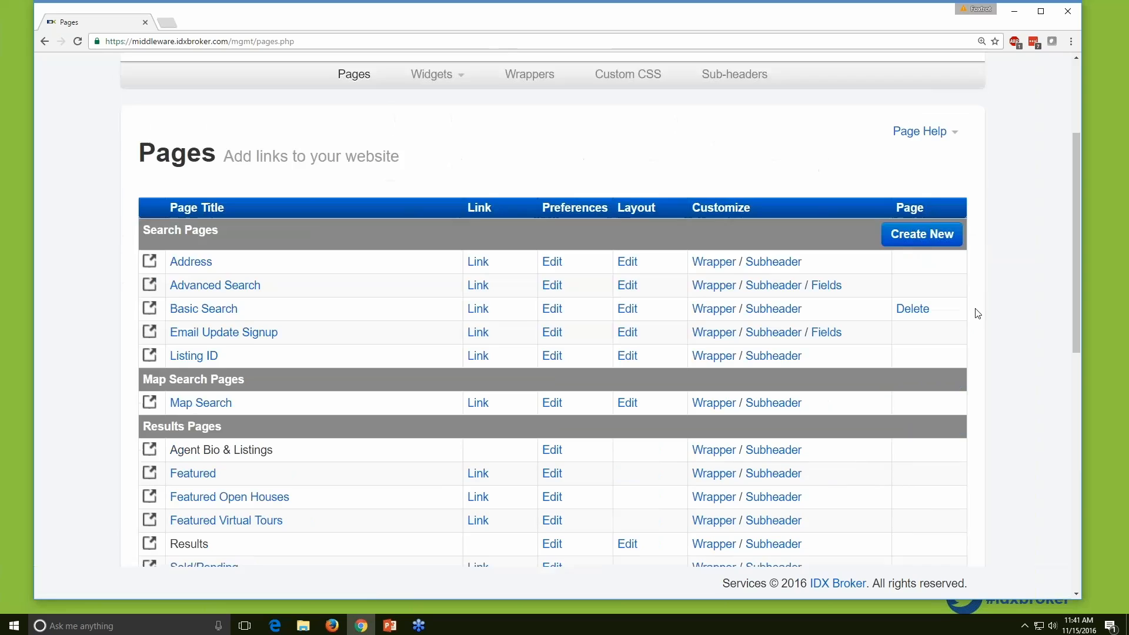
scroll(982, 314, "down", 3)
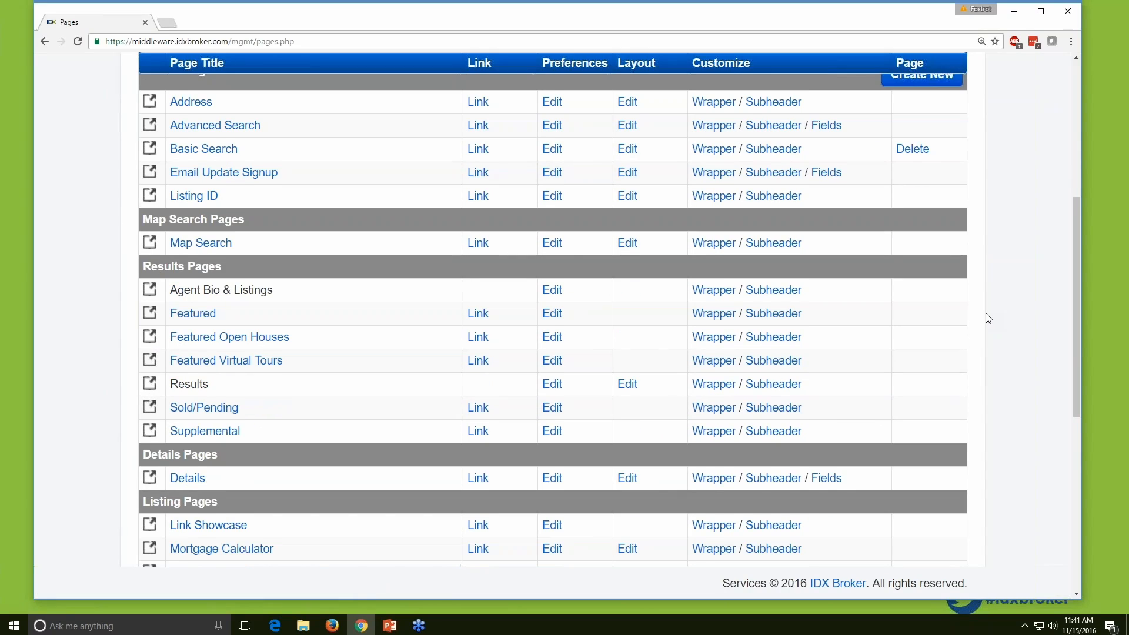
scroll(990, 319, "up", 1)
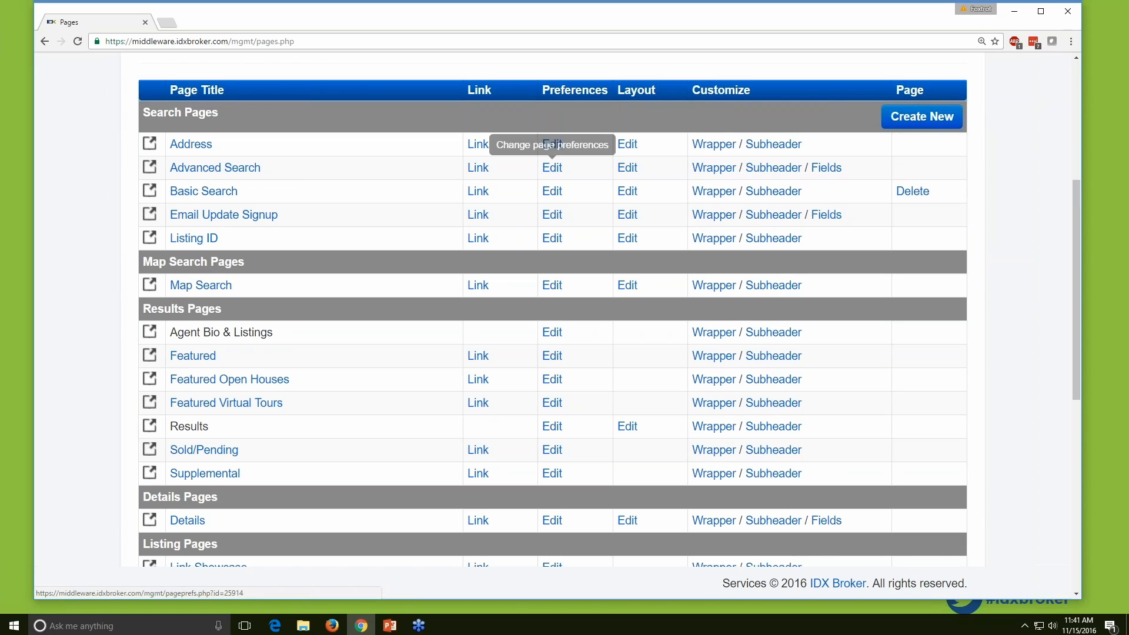
left_click(556, 171)
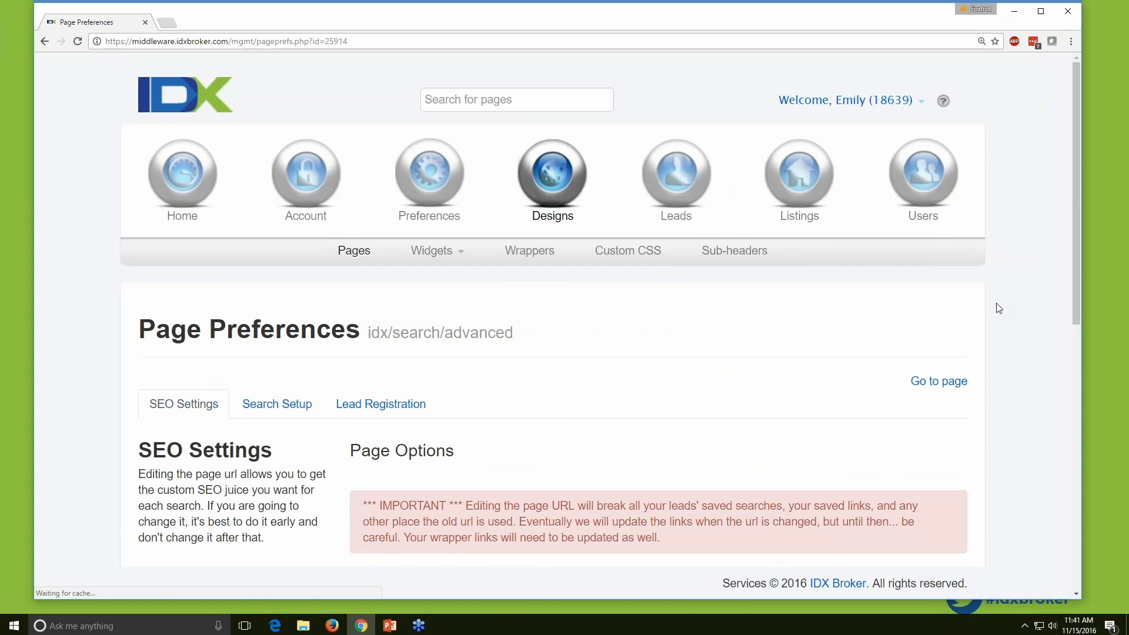
Examine the Advanced Search page's SEO settings, including its URL, name, title, meta description and meta keywords.
scroll(999, 309, "down", 2)
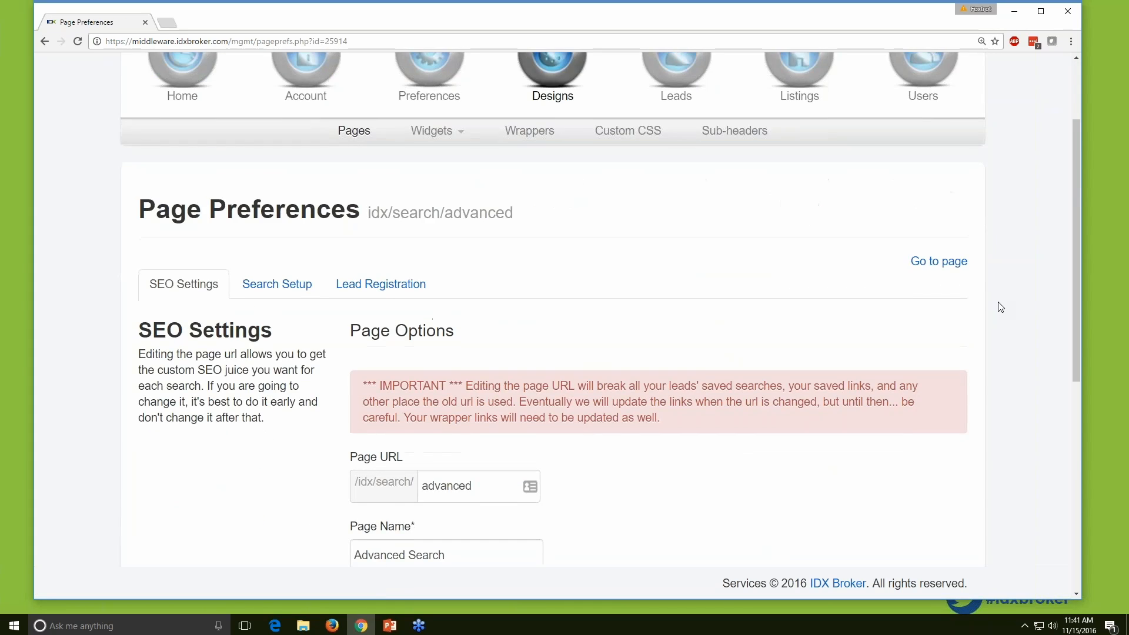
scroll(1000, 307, "down", 2)
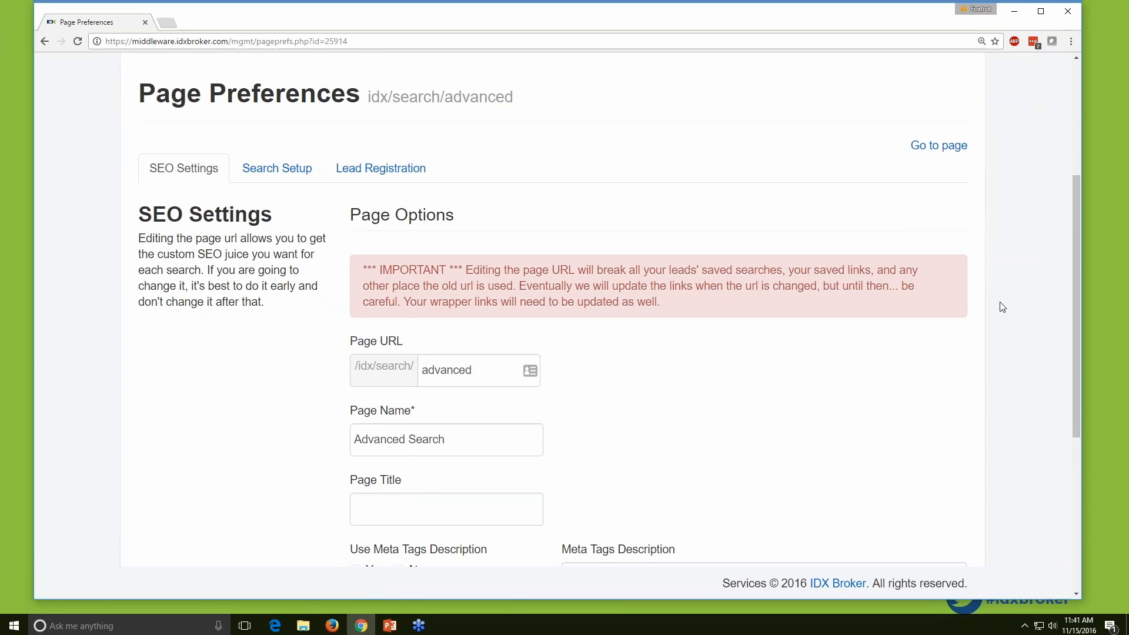
scroll(1003, 308, "down", 2)
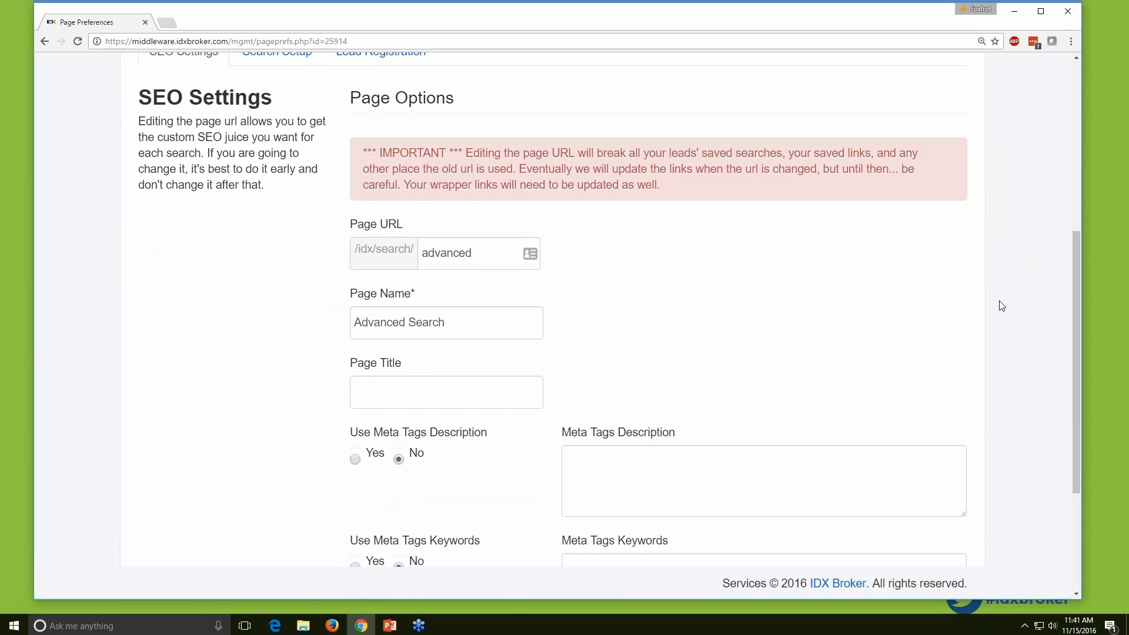
scroll(1003, 305, "down", 1)
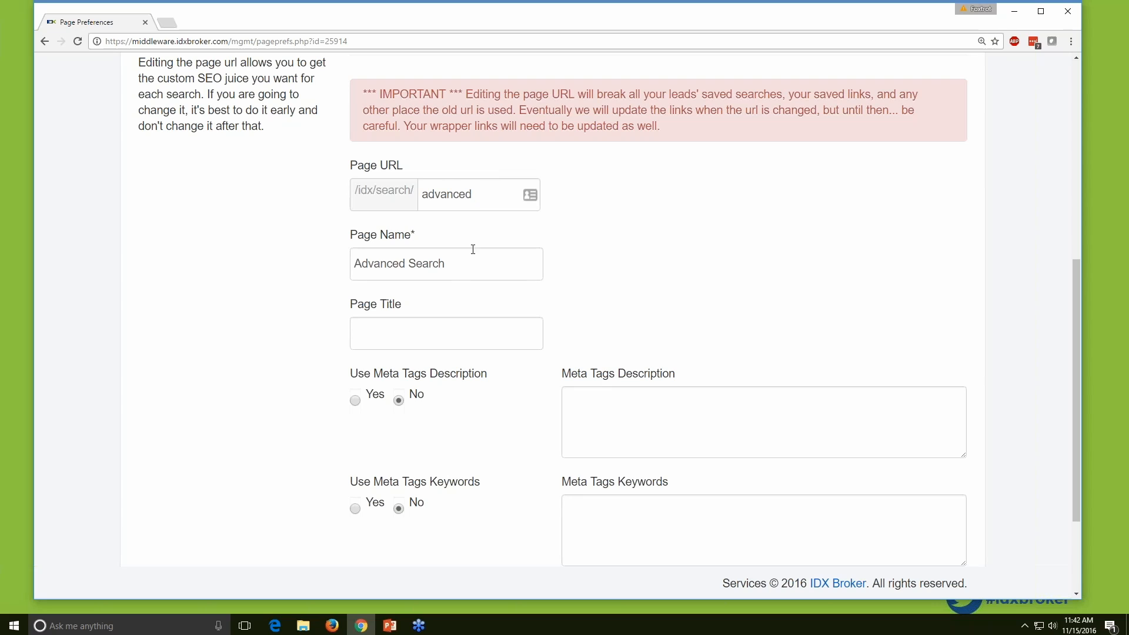
scroll(471, 260, "down", 1)
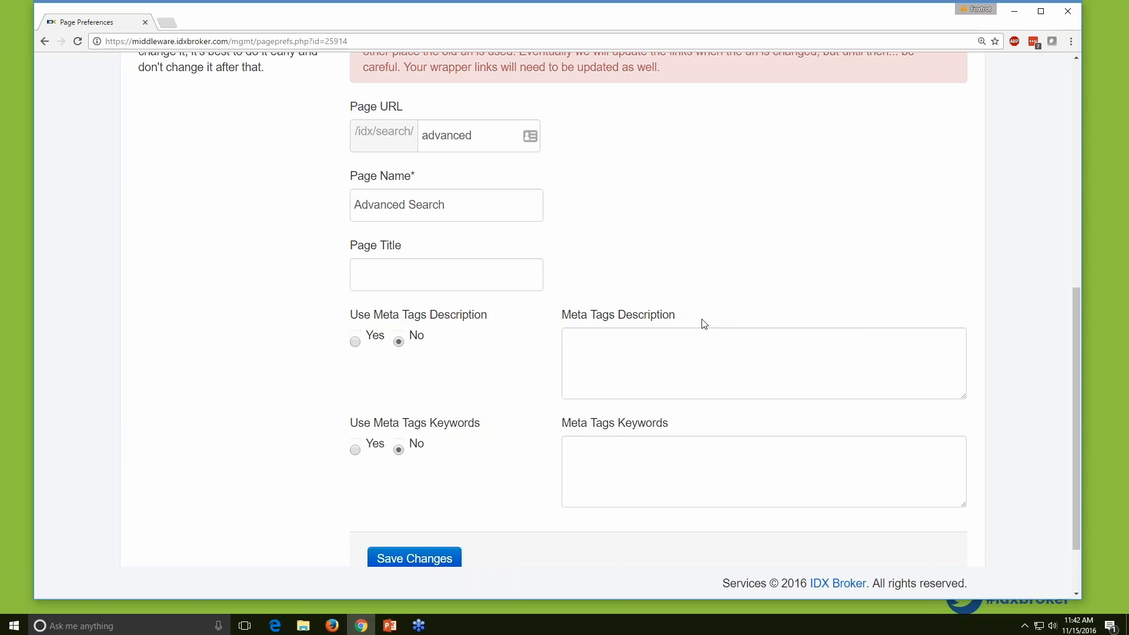
scroll(704, 324, "up", 2)
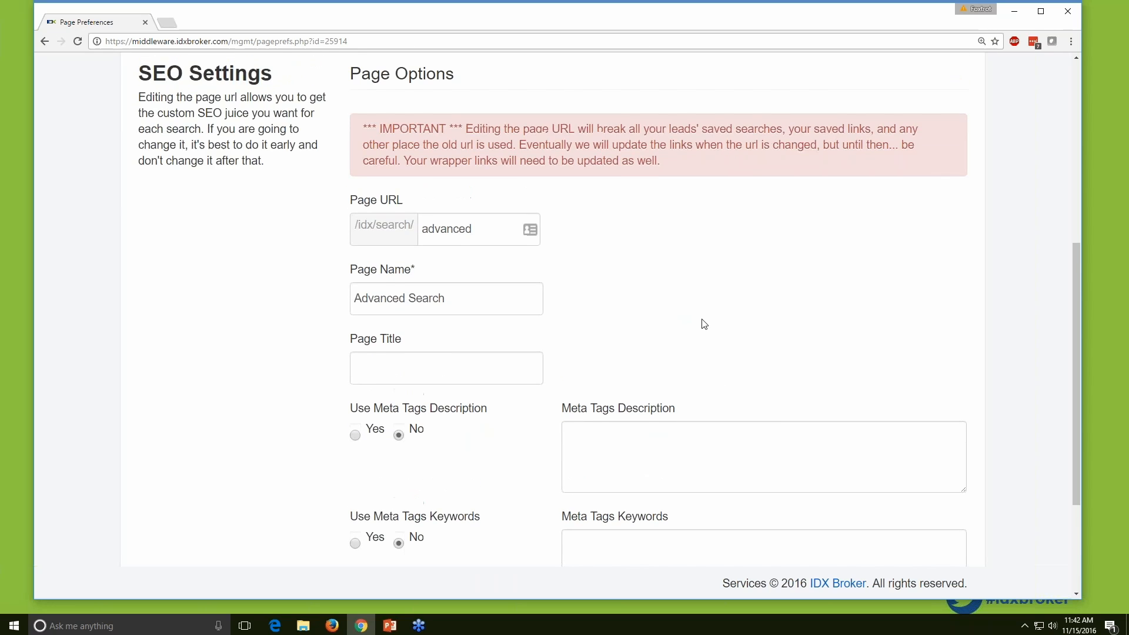
scroll(704, 324, "up", 1)
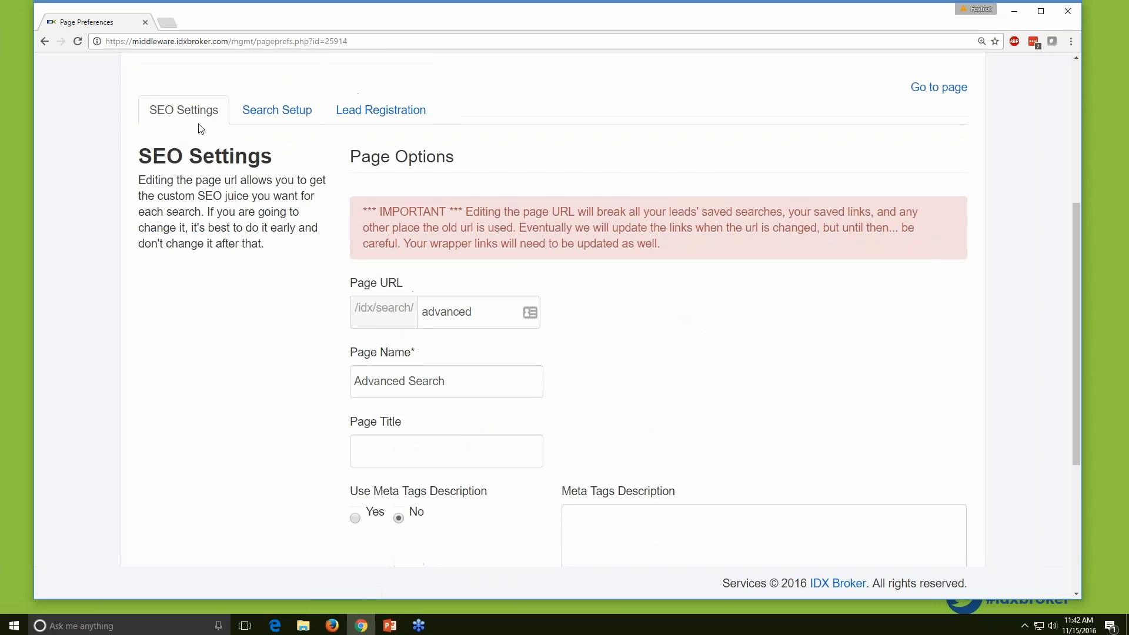
Open the Search Setup settings and examine the search form defaults, list options and Advanced Fields setting.
left_click(273, 115)
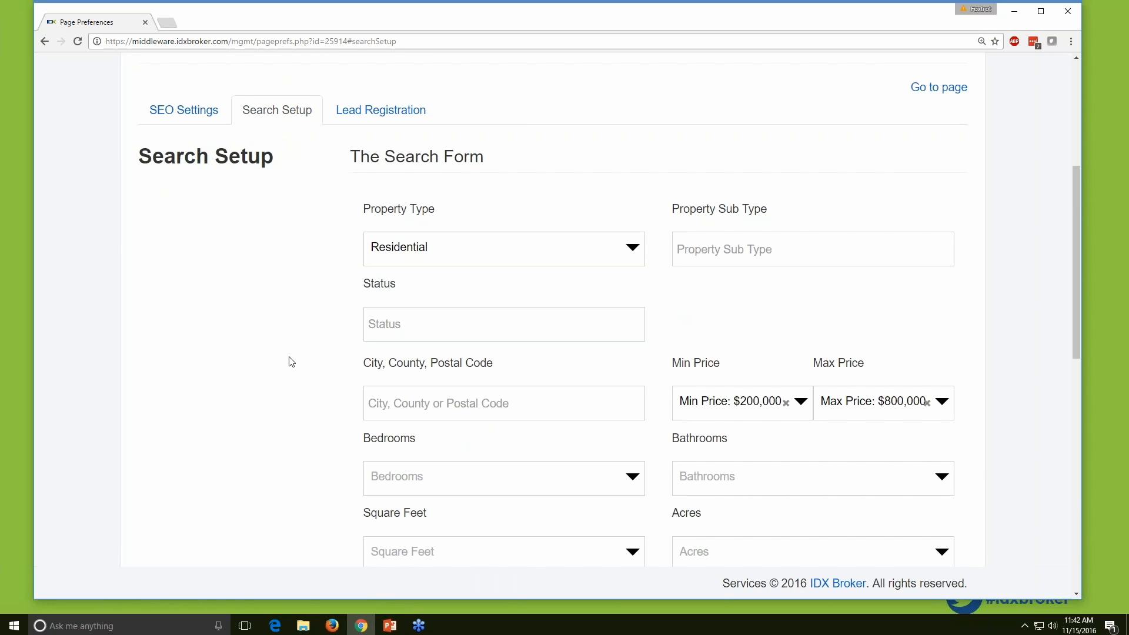
scroll(291, 361, "down", 2)
scroll(289, 360, "down", 4)
scroll(288, 359, "down", 3)
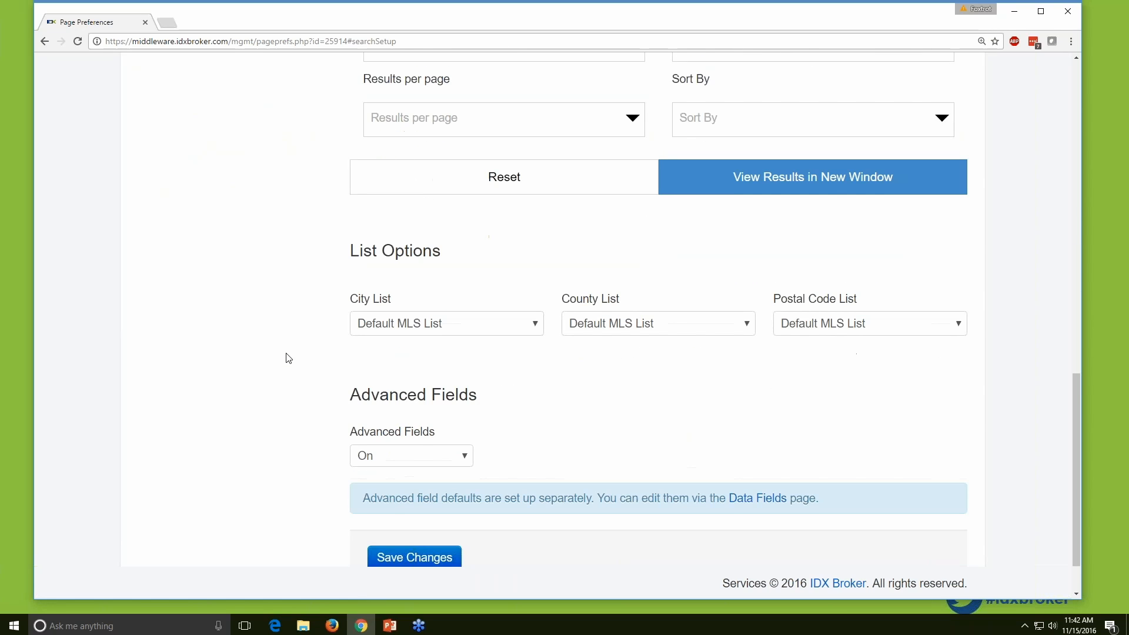
scroll(288, 358, "up", 10)
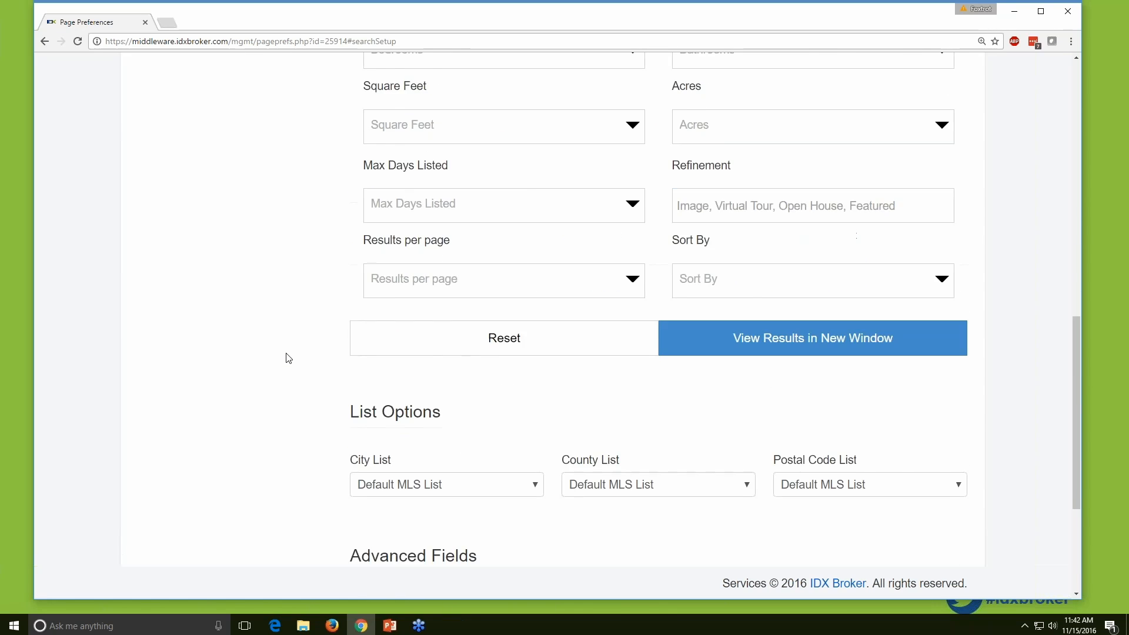
scroll(289, 358, "down", 10)
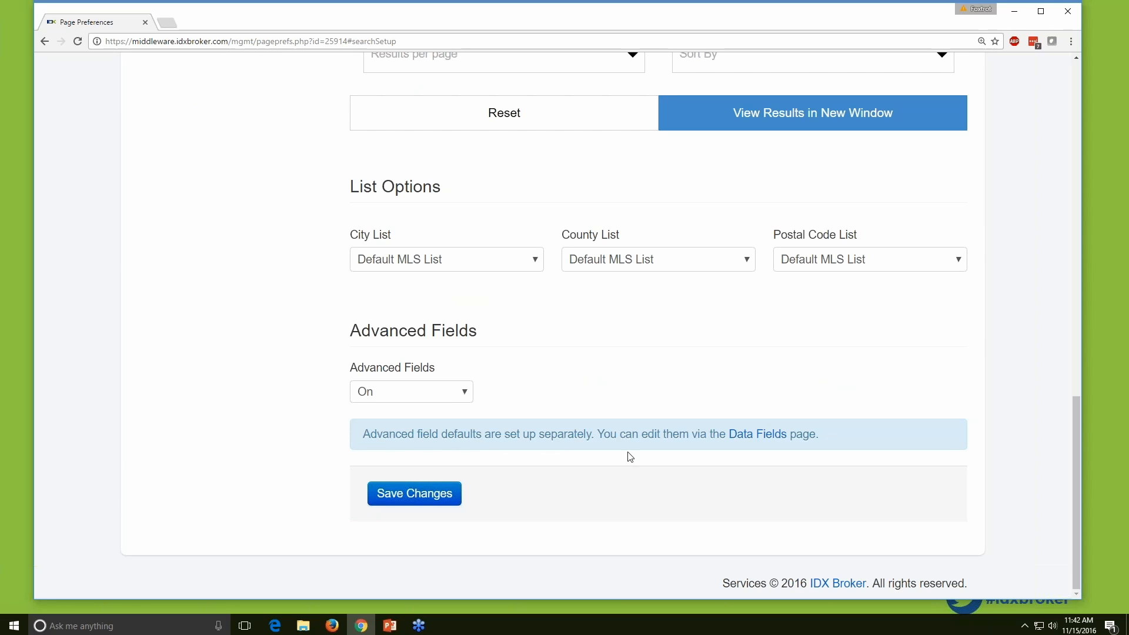
Open the Data Fields page for the advanced search and choose the Residential property type.
left_click(768, 441)
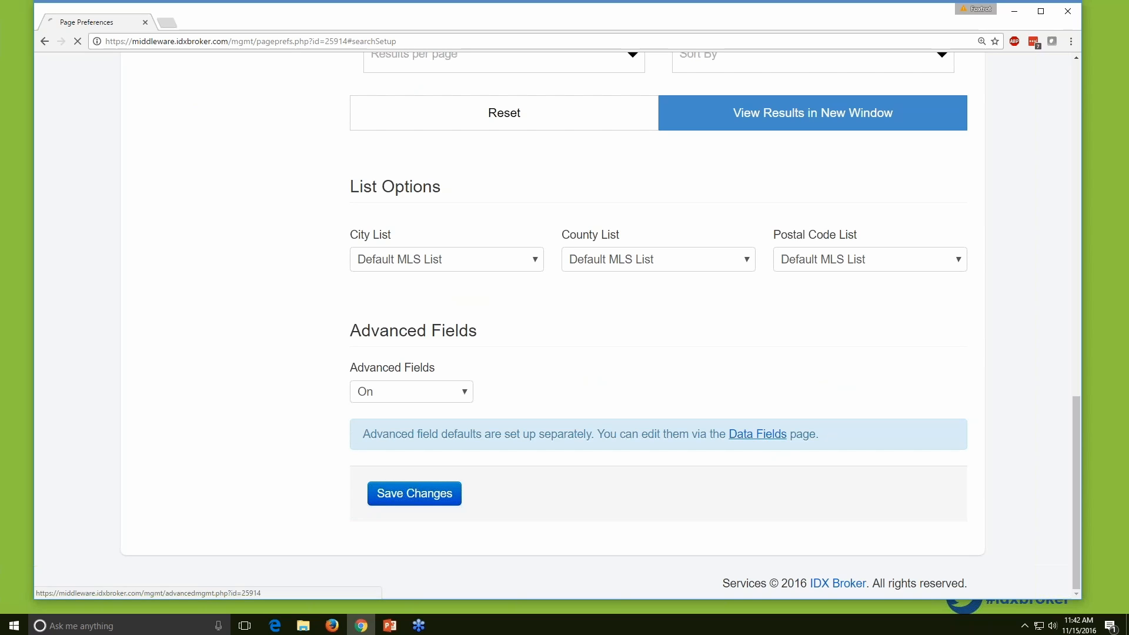
scroll(1030, 324, "down", 1)
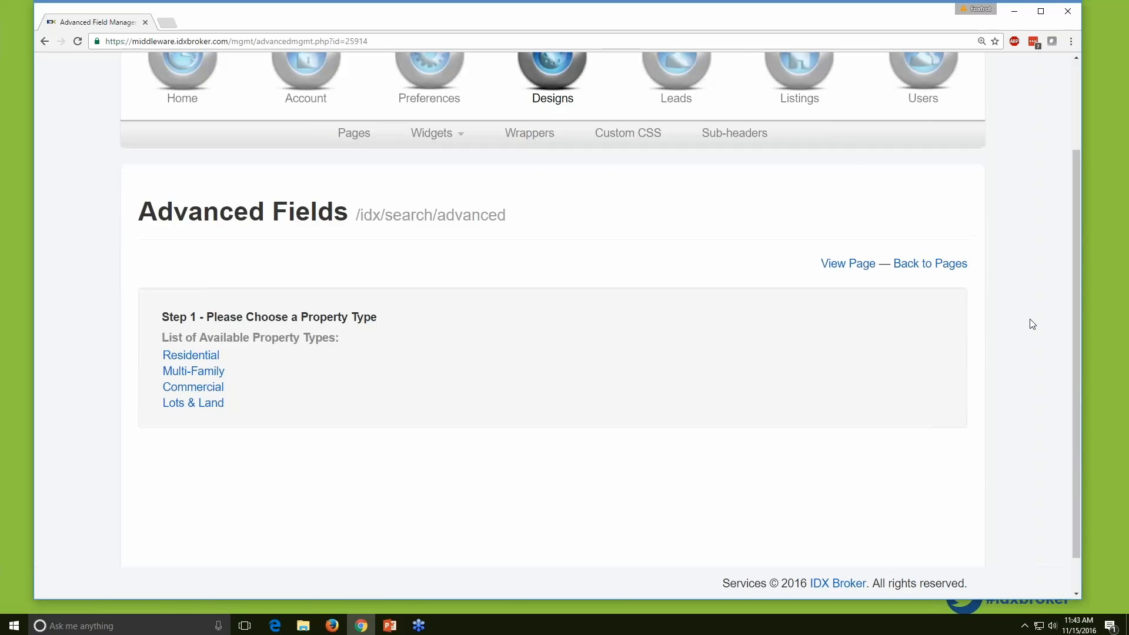
scroll(1033, 324, "down", 1)
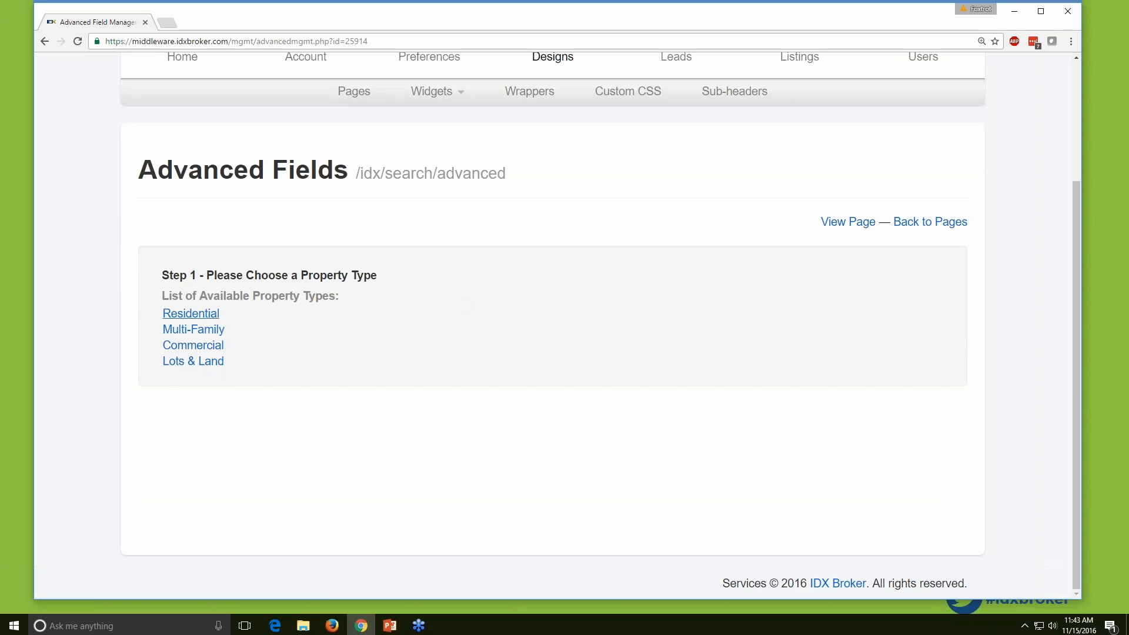
left_click(190, 314)
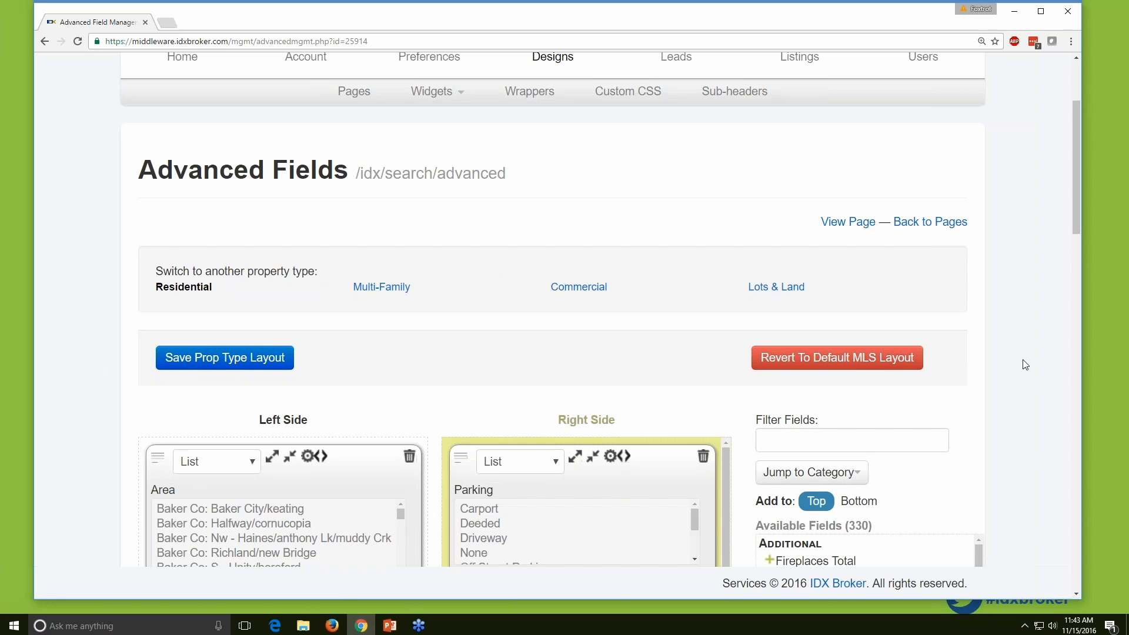
Examine the Residential field layout on both sides and the start of the available fields list.
scroll(1024, 363, "down", 5)
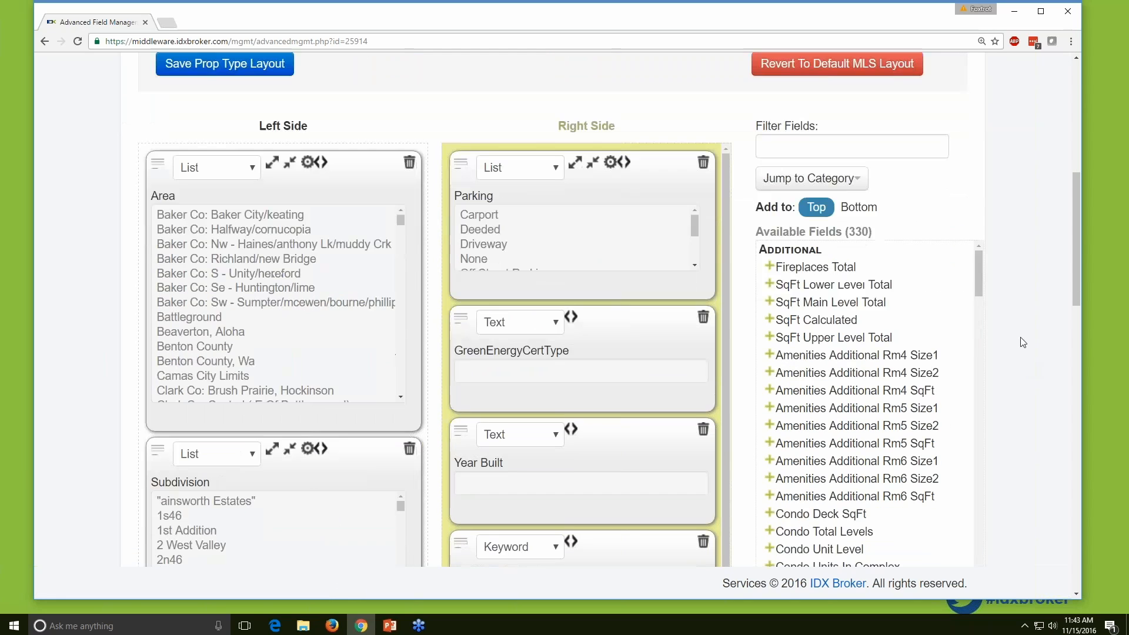
scroll(1015, 327, "down", 2)
scroll(938, 303, "down", 2)
scroll(938, 302, "down", 8)
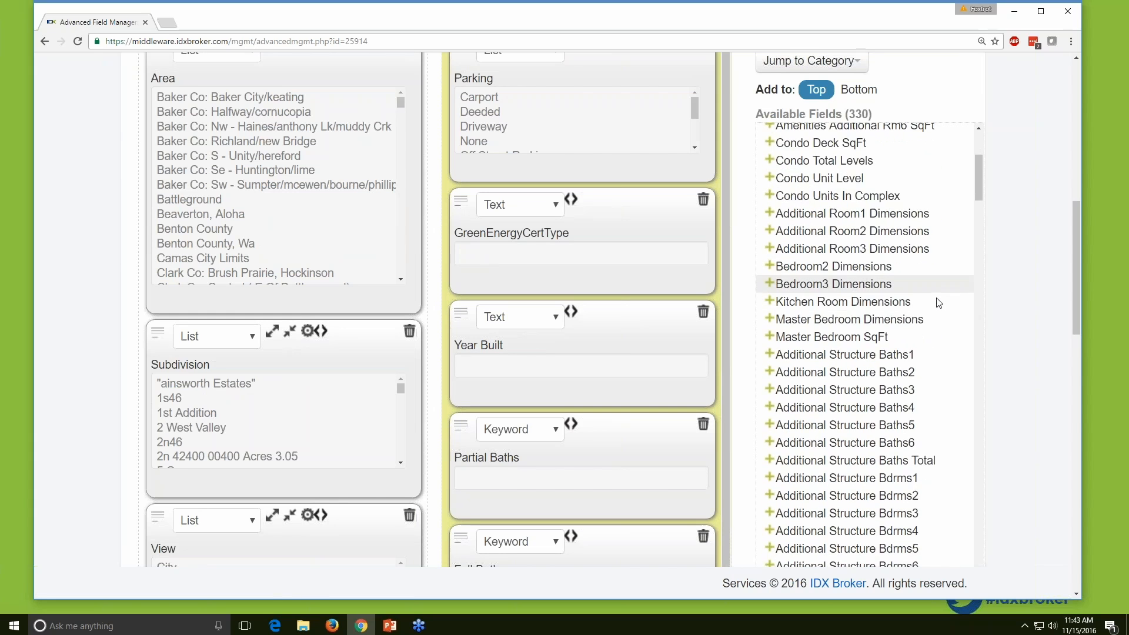
scroll(939, 303, "down", 4)
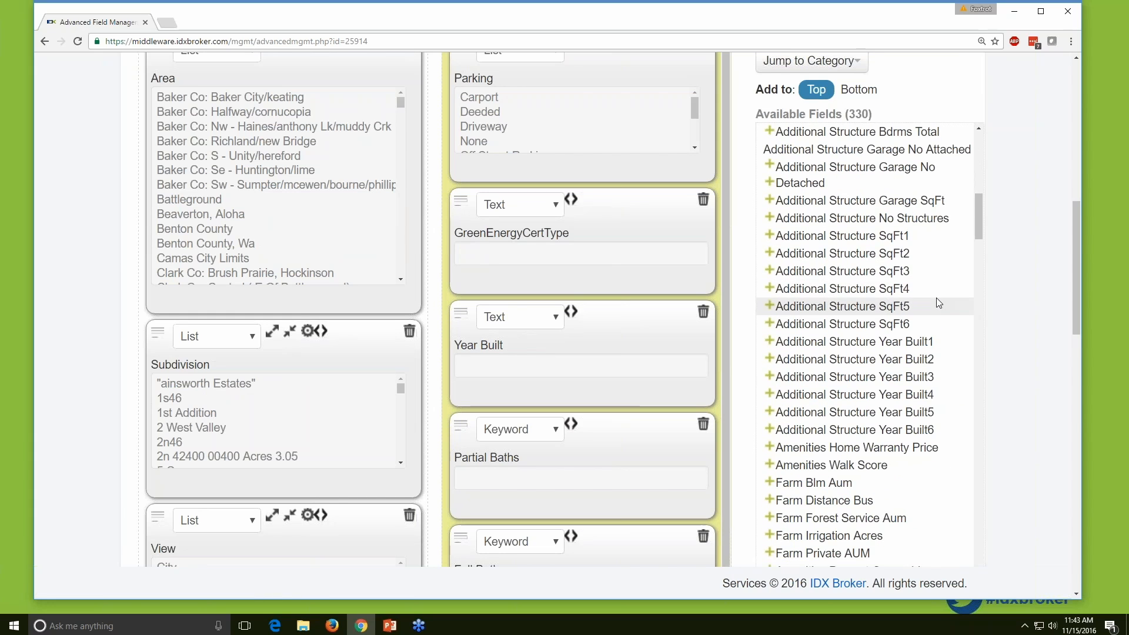
scroll(938, 302, "up", 4)
scroll(938, 302, "up", 7)
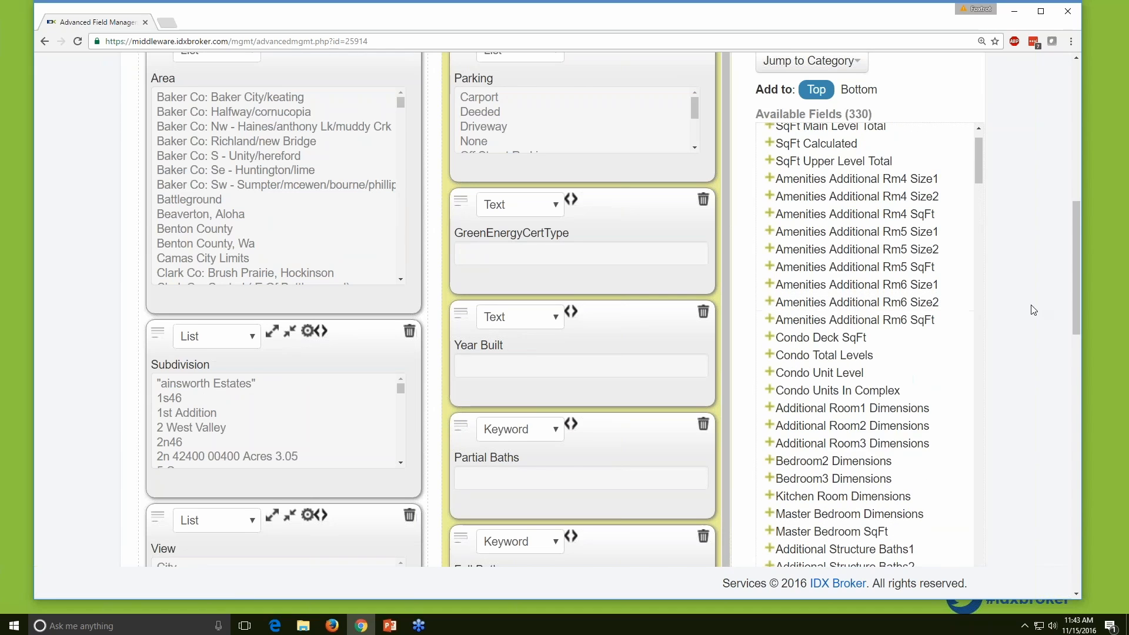
scroll(1038, 307, "down", 1)
scroll(1034, 311, "down", 2)
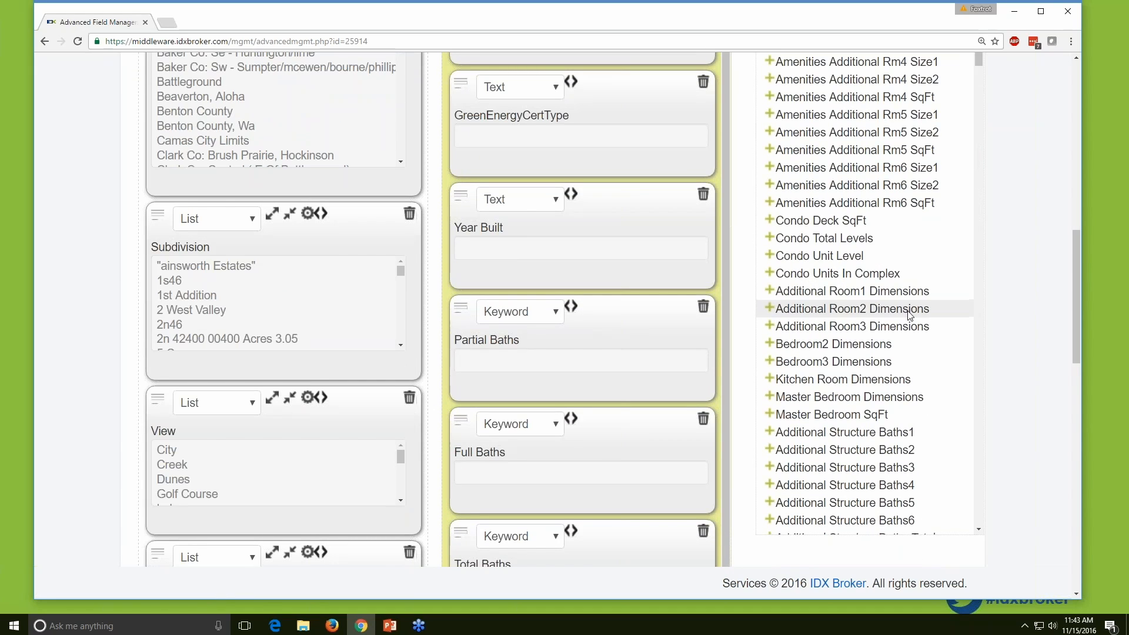
scroll(910, 315, "up", 3)
scroll(910, 314, "up", 4)
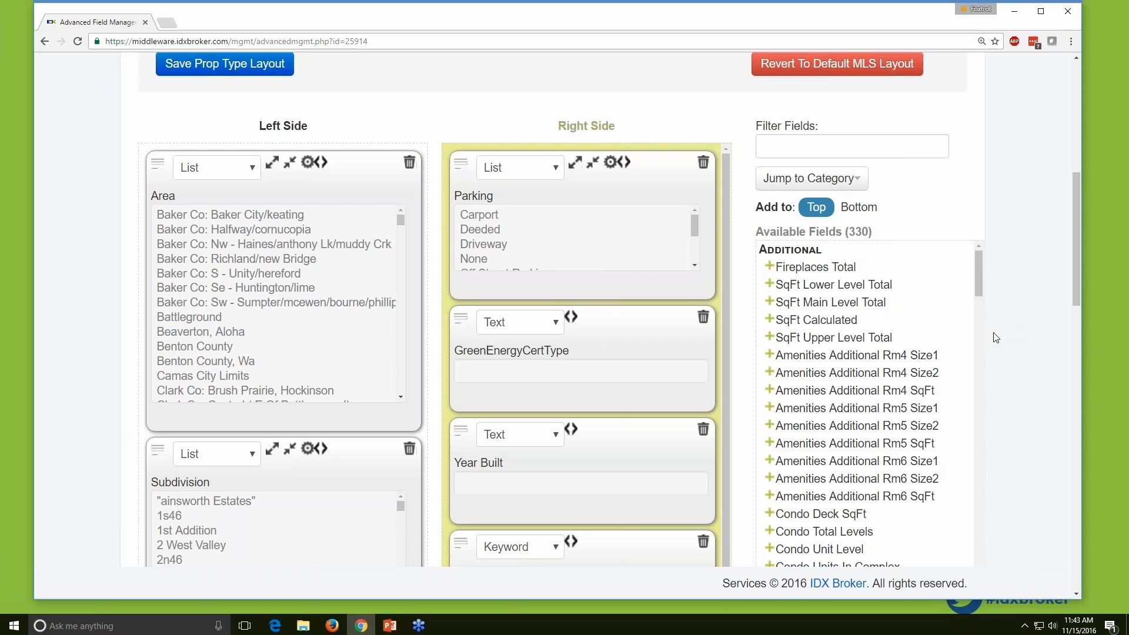
Look further through the available fields, including the farm, condo and amenities fields, and check the options in the Area list.
scroll(936, 348, "down", 7)
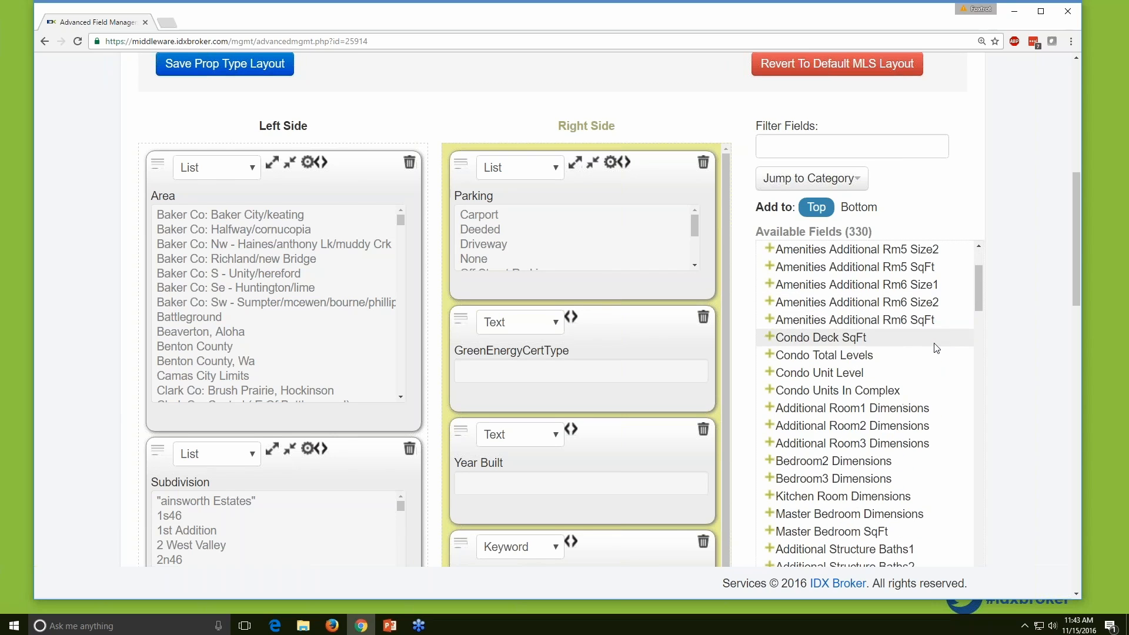
scroll(936, 348, "down", 3)
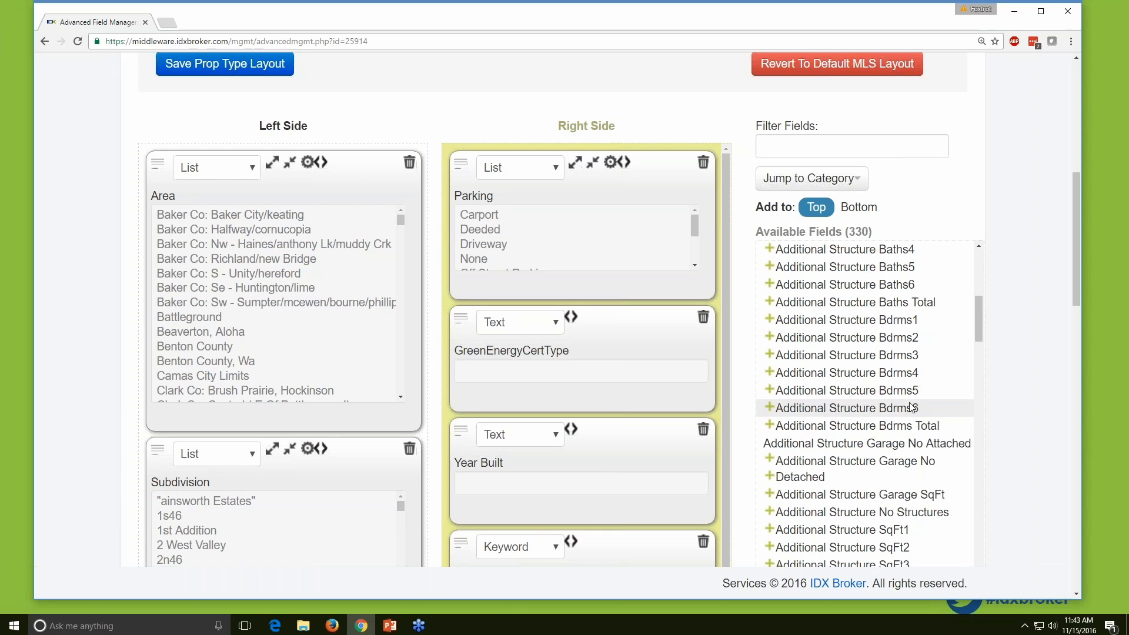
scroll(911, 407, "down", 1)
scroll(910, 407, "down", 8)
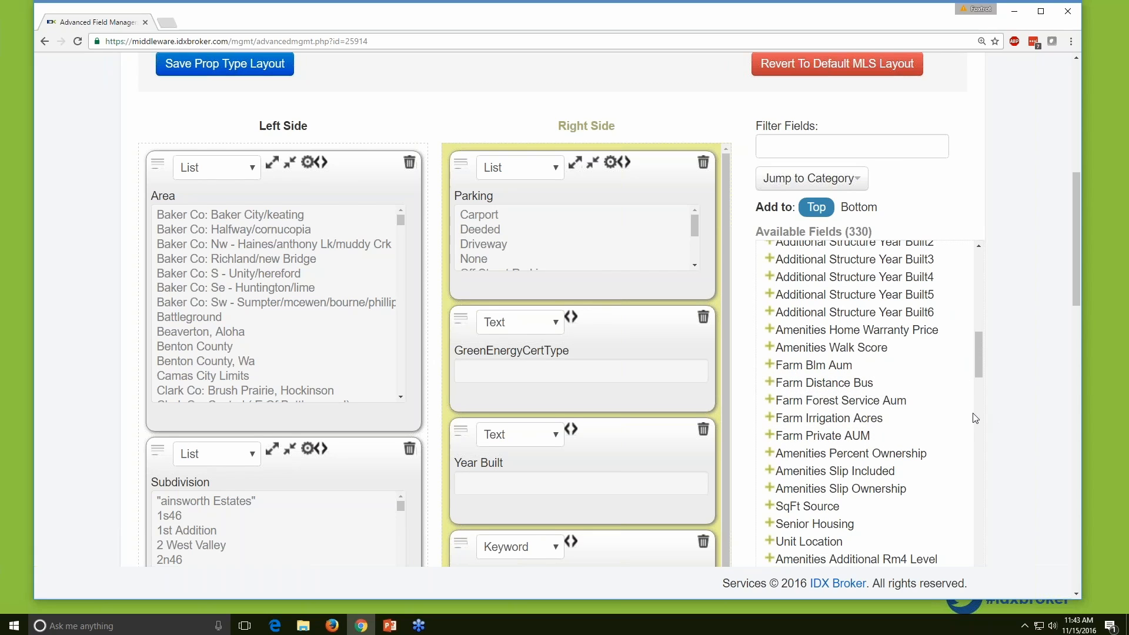
scroll(905, 353, "down", 1)
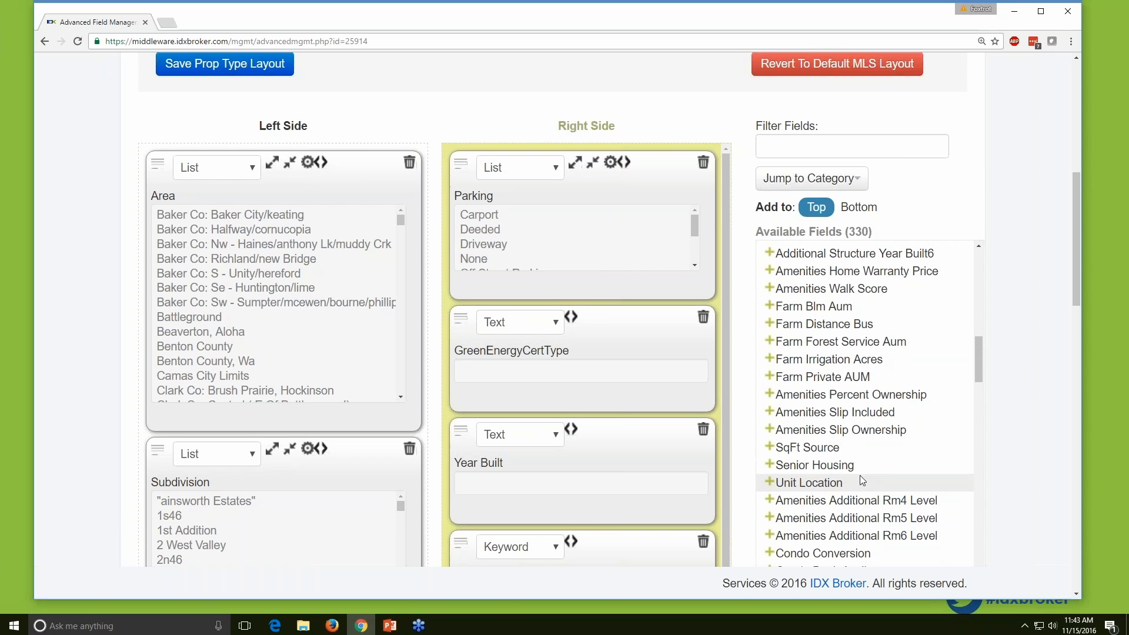
scroll(933, 401, "down", 1)
scroll(932, 400, "down", 5)
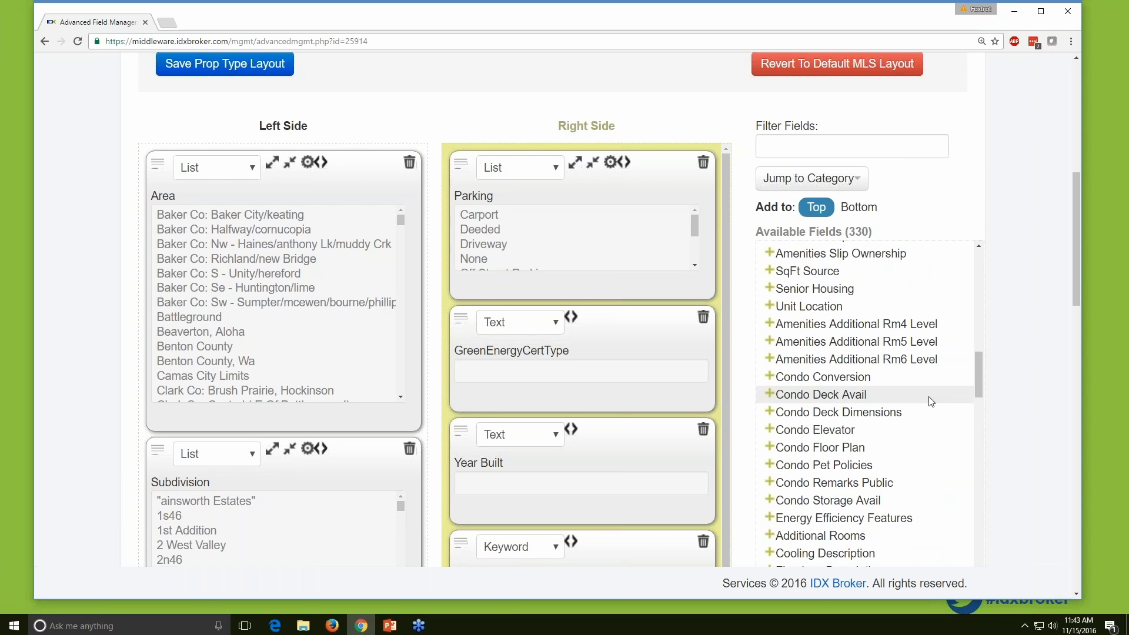
scroll(1003, 369, "down", 1)
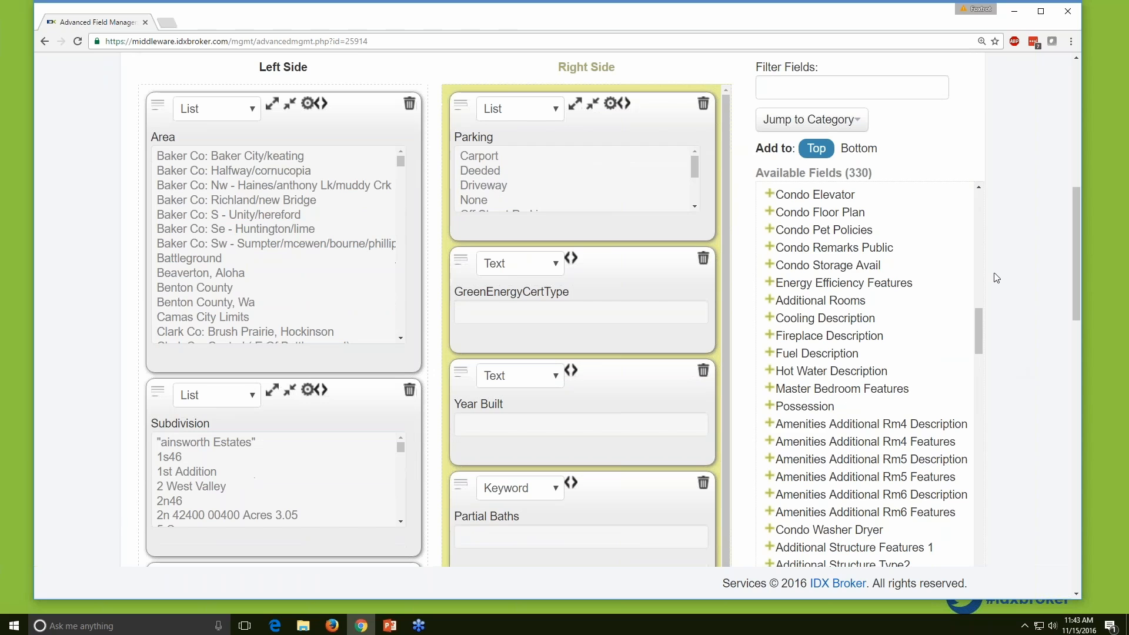
scroll(372, 193, "up", 2)
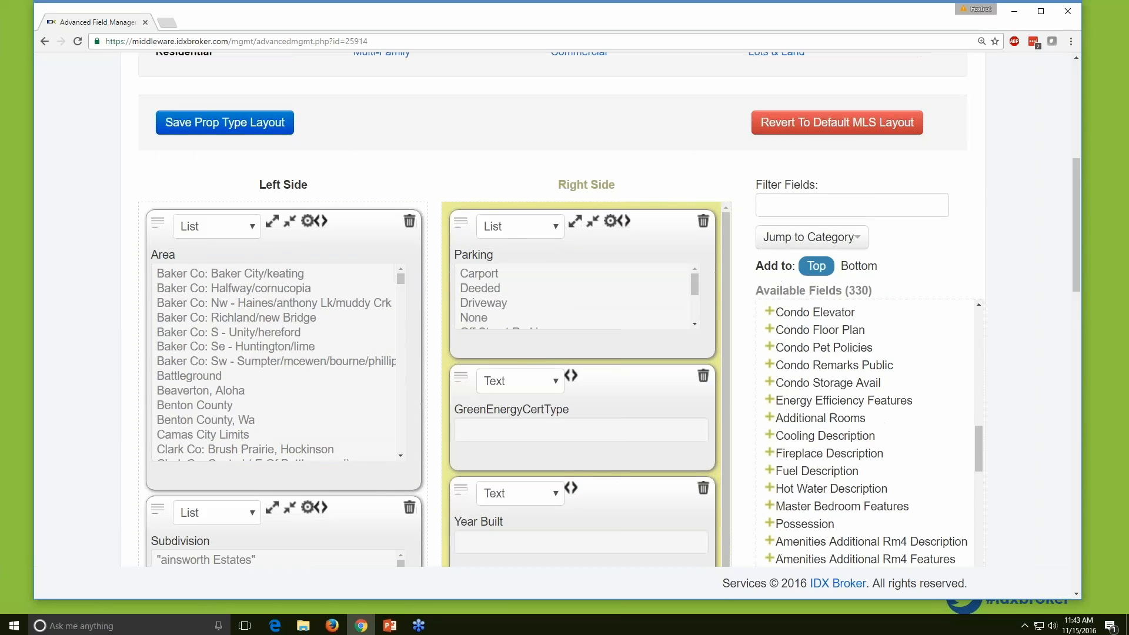
scroll(223, 265, "down", 2)
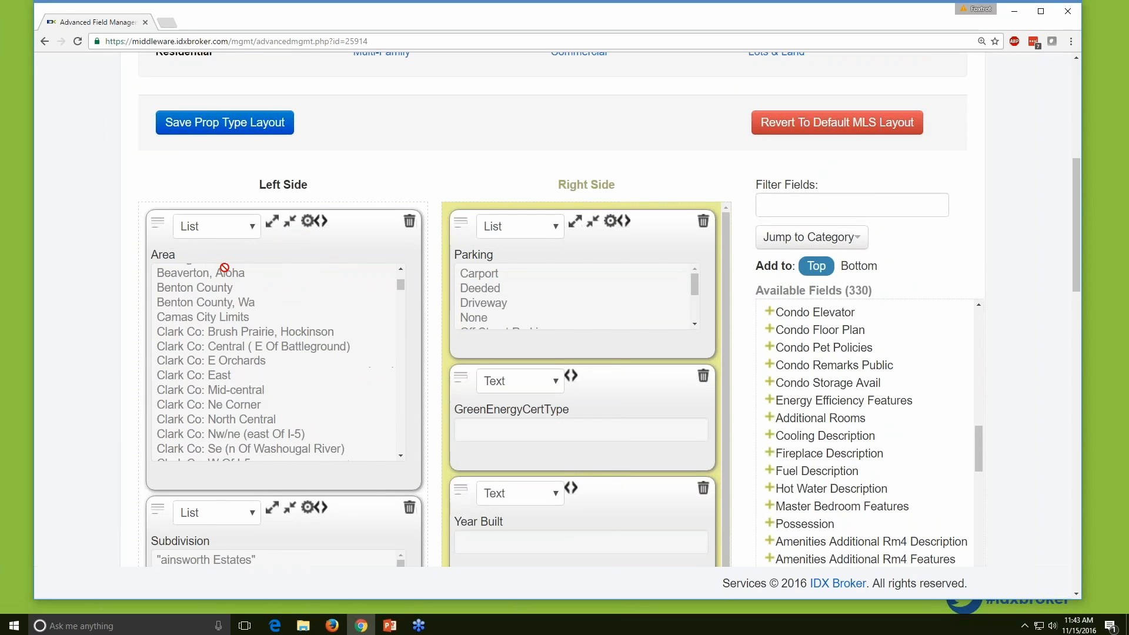
Look through the Residential field layout and the available structure, amenities, farm and condo fields.
scroll(564, 305, "down", 2)
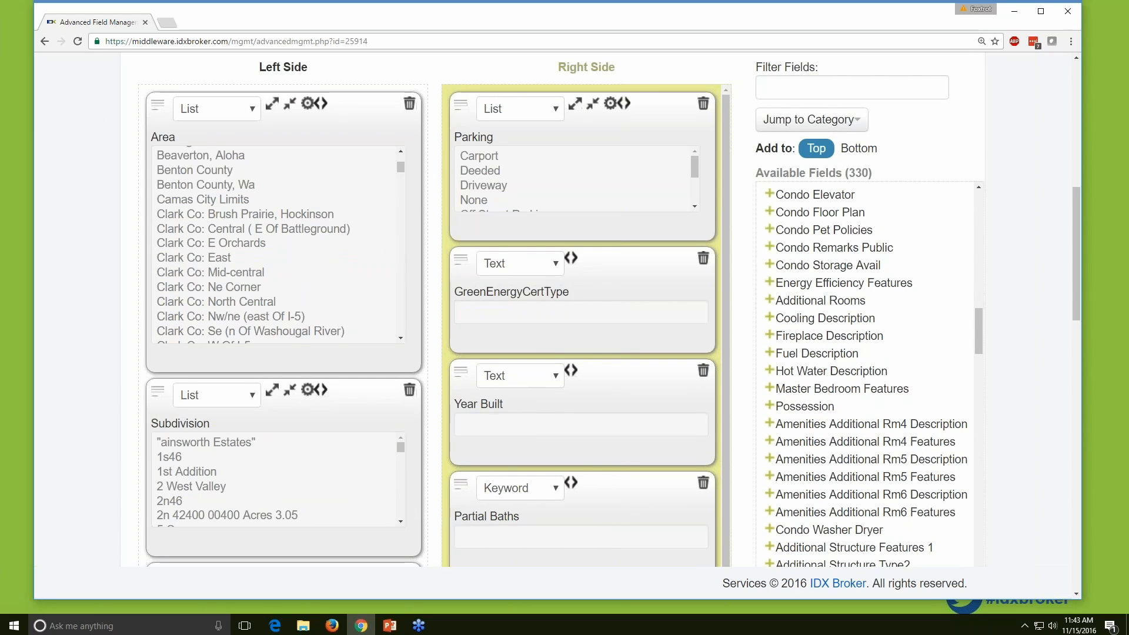
scroll(565, 310, "down", 1)
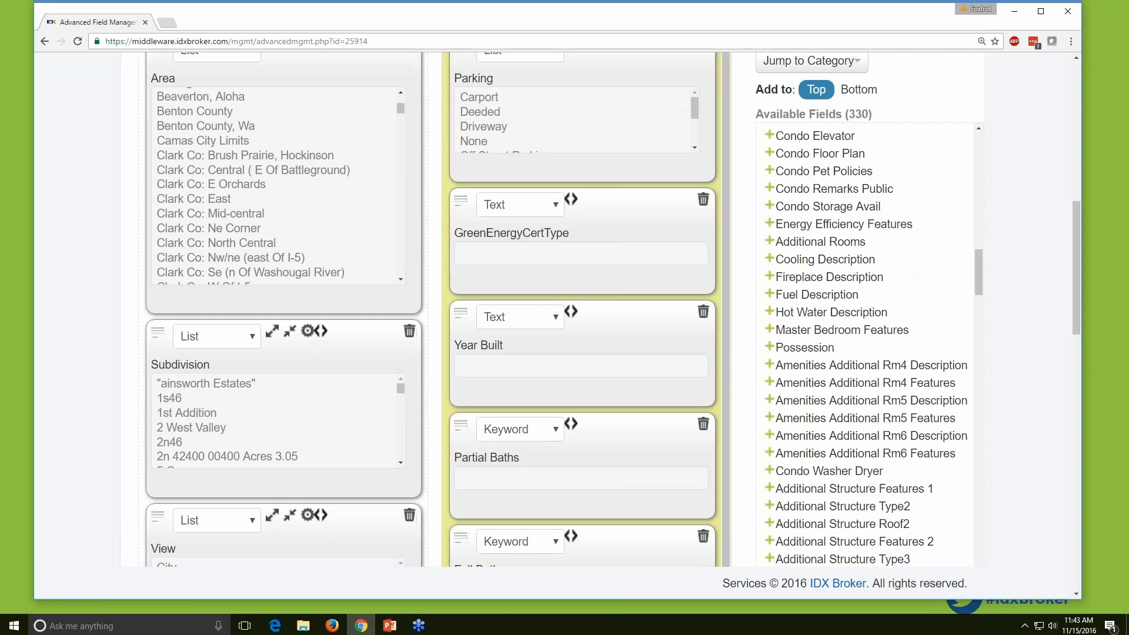
scroll(564, 310, "down", 3)
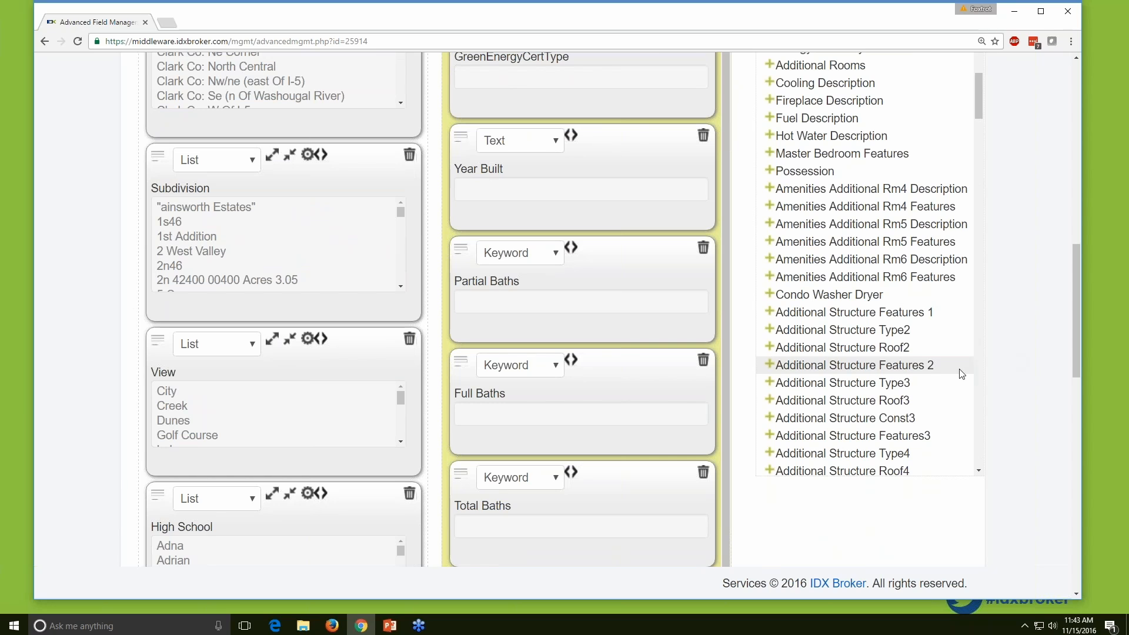
scroll(962, 374, "down", 6)
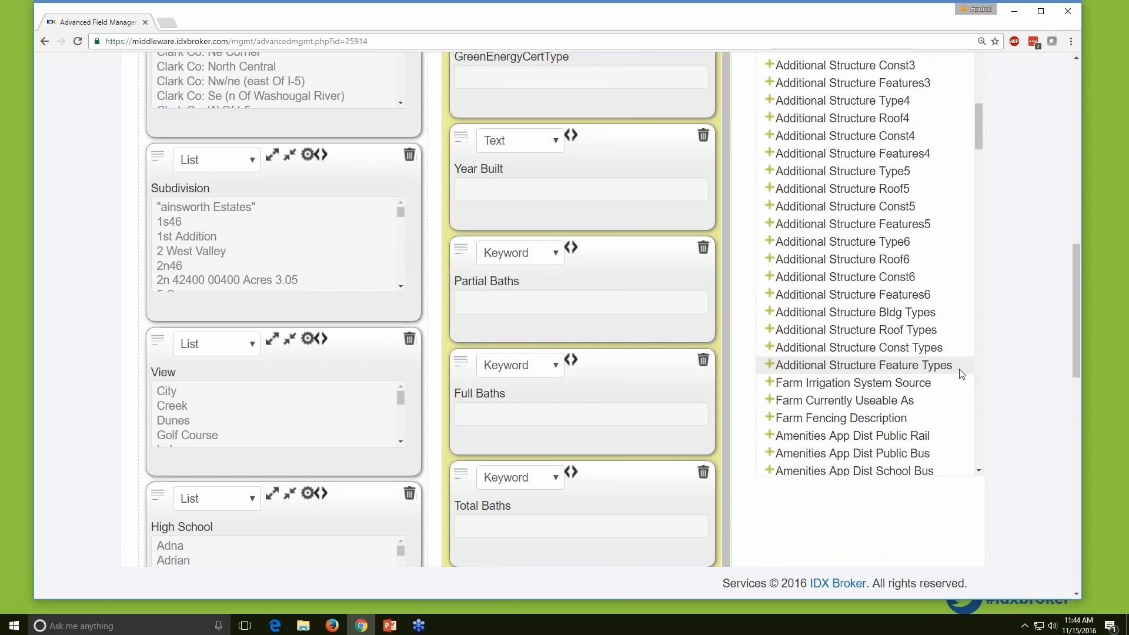
scroll(962, 375, "down", 6)
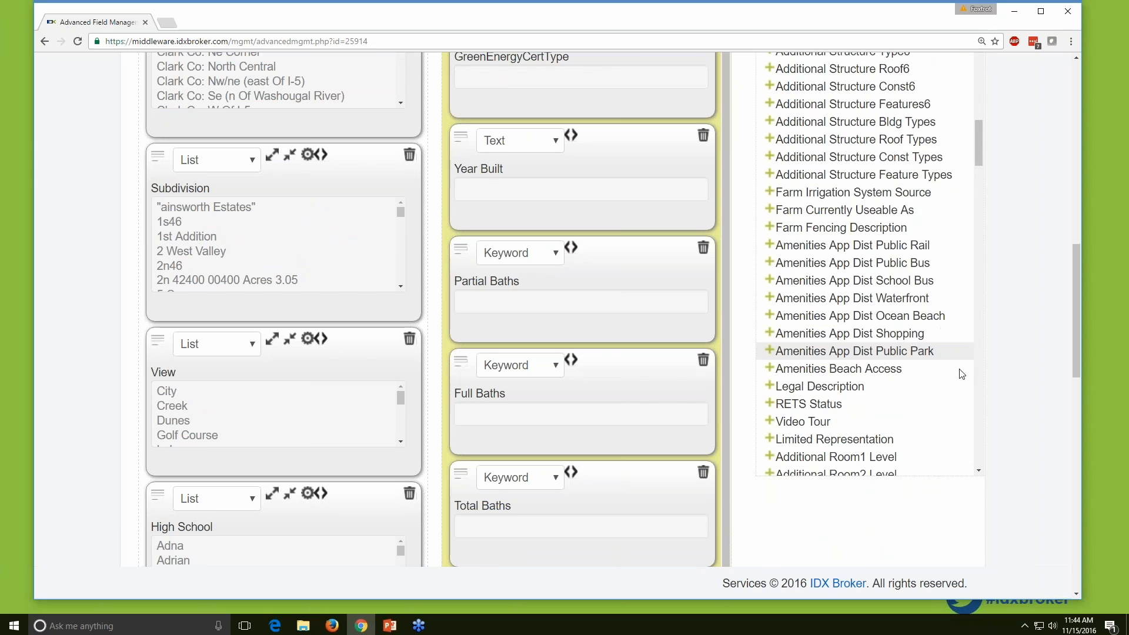
scroll(961, 374, "down", 3)
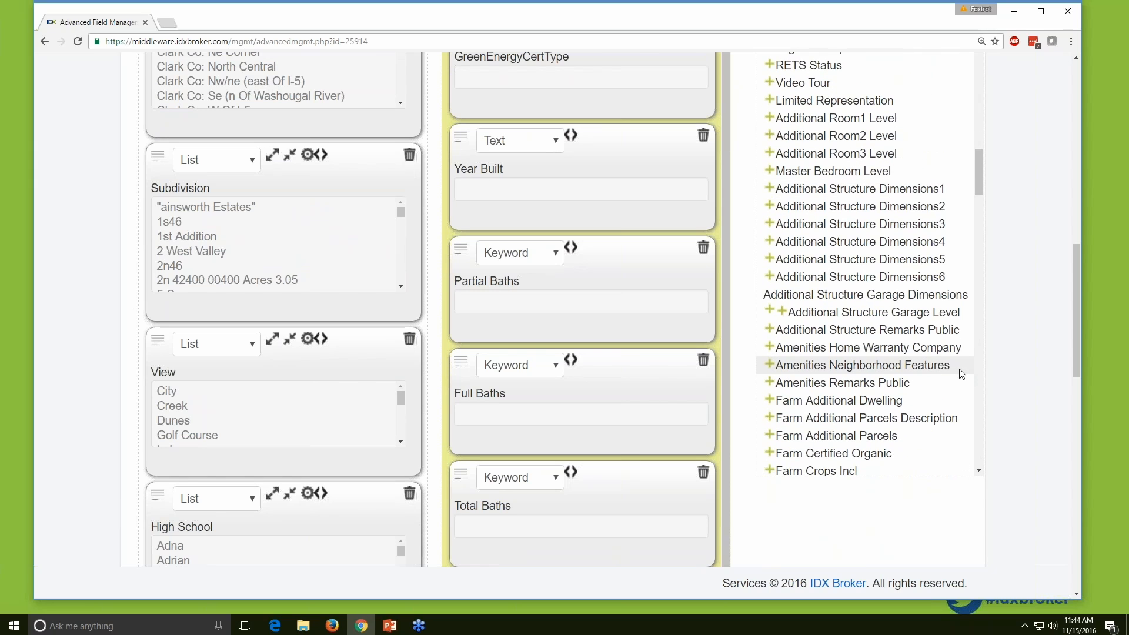
scroll(962, 374, "down", 3)
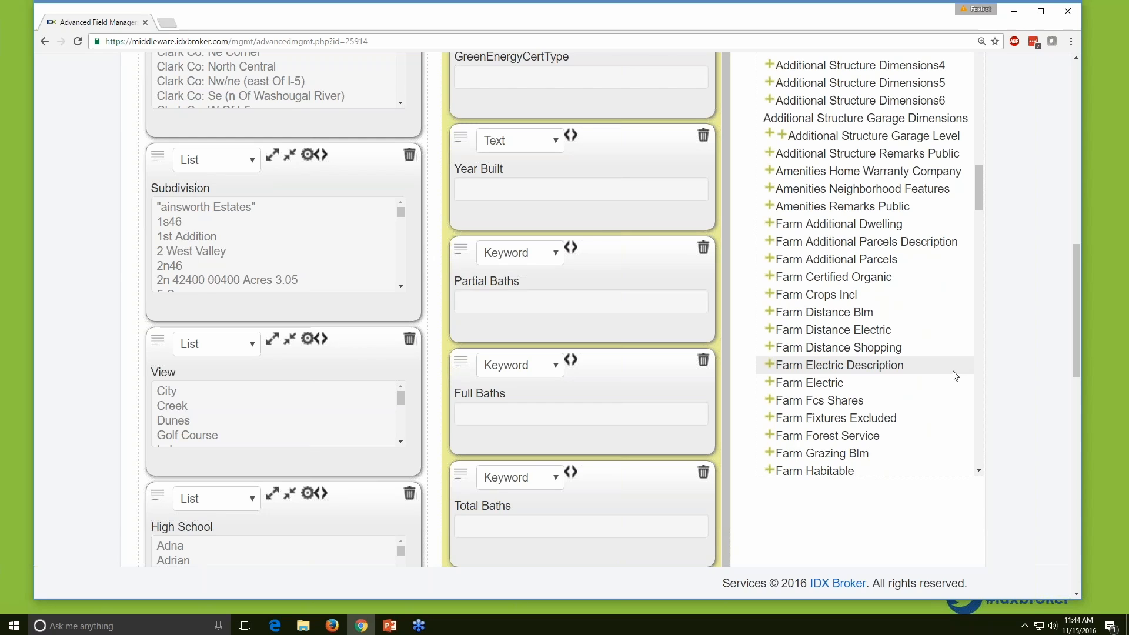
scroll(955, 376, "down", 2)
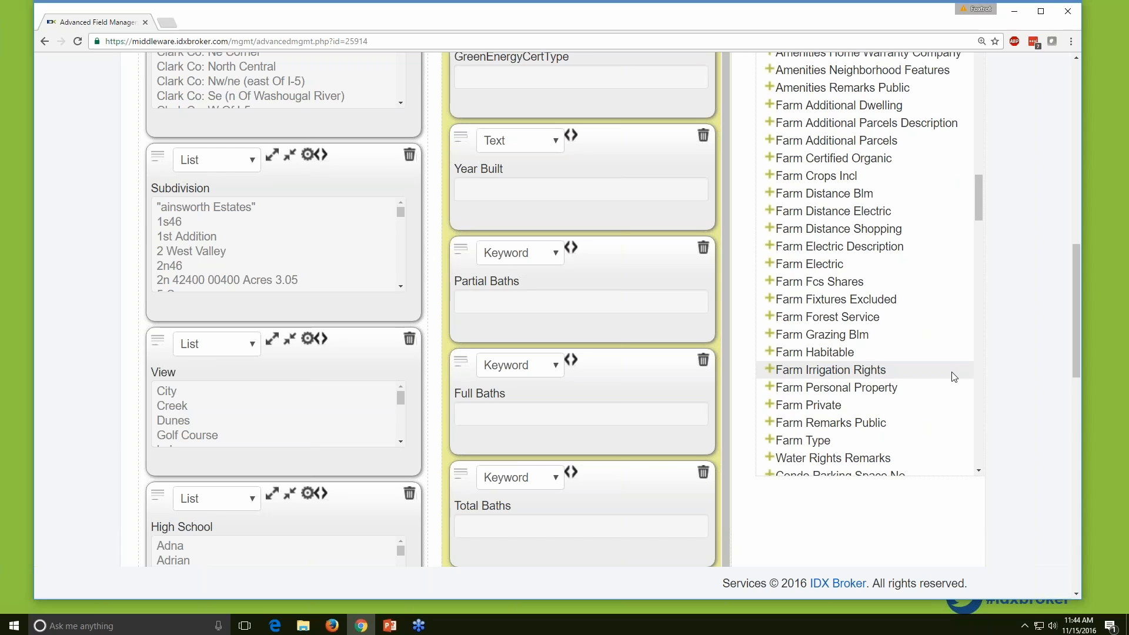
scroll(955, 377, "down", 1)
scroll(955, 377, "down", 2)
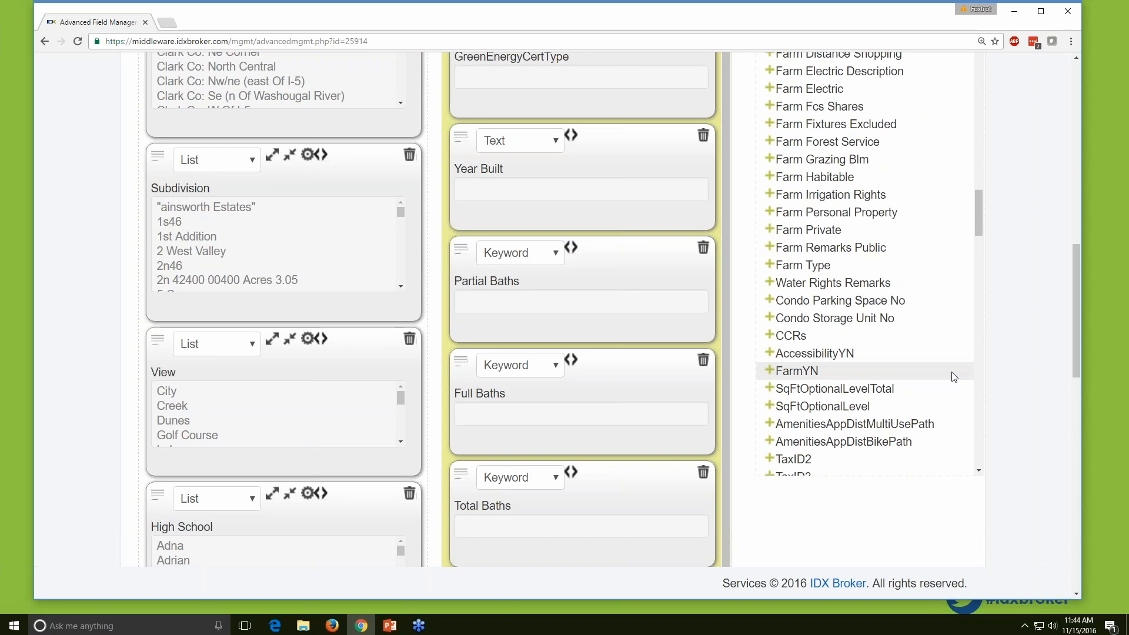
Add the GreenEnergyScore field to the top of the Right Side column of the Residential layout.
scroll(954, 378, "down", 7)
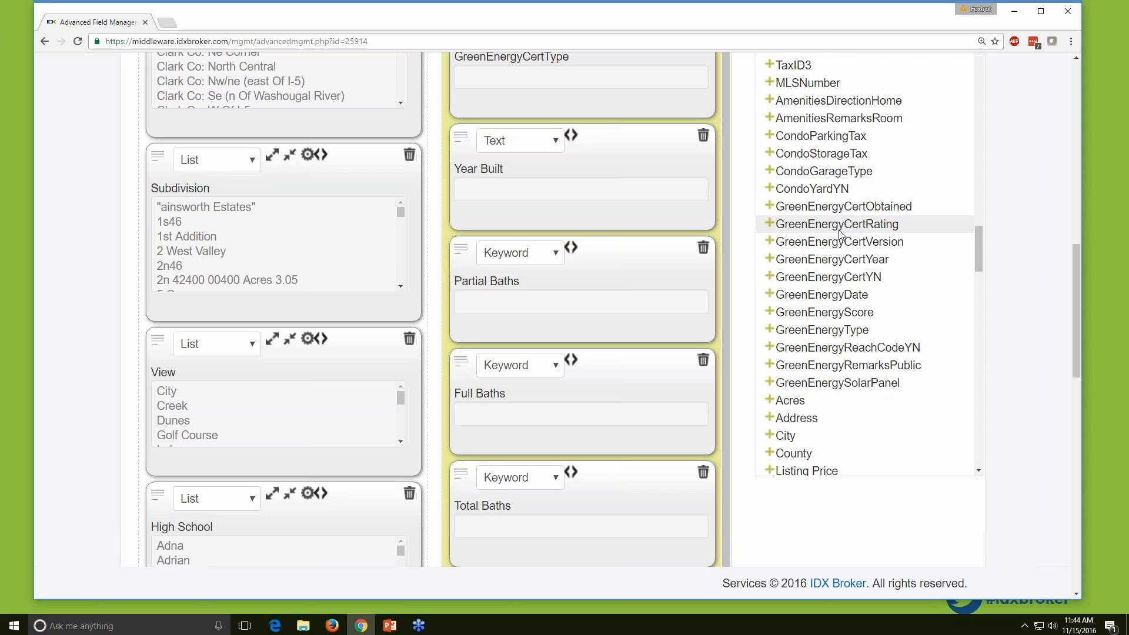
scroll(741, 336, "up", 3)
scroll(743, 339, "up", 1)
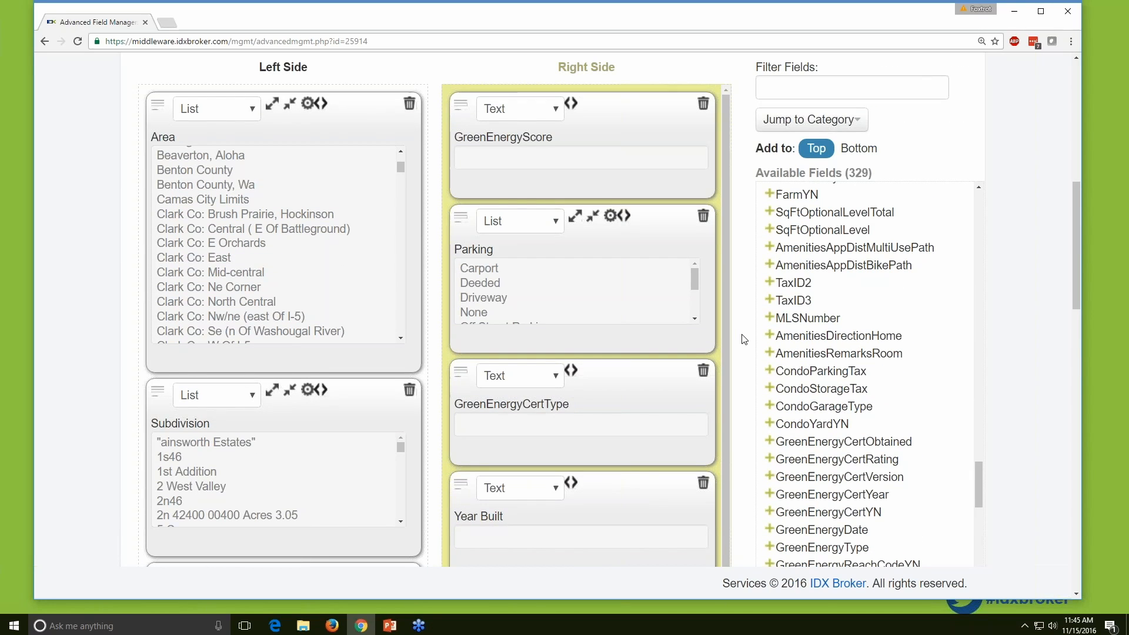
Move the Full Baths field below Total Baths in the Right Side column.
scroll(743, 339, "down", 2)
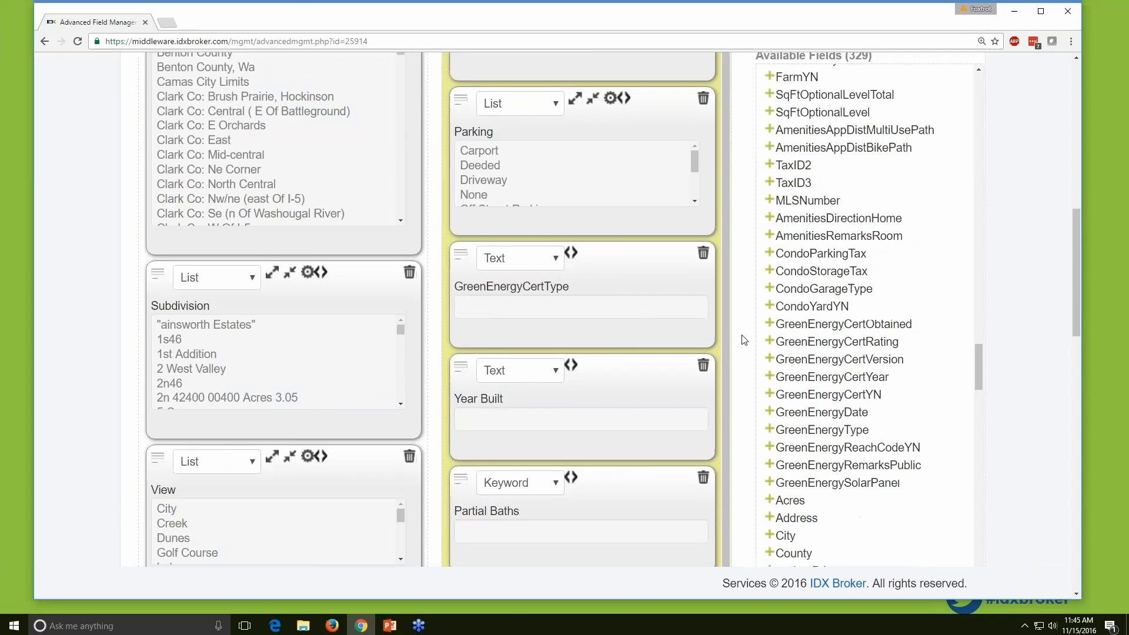
scroll(743, 339, "down", 6)
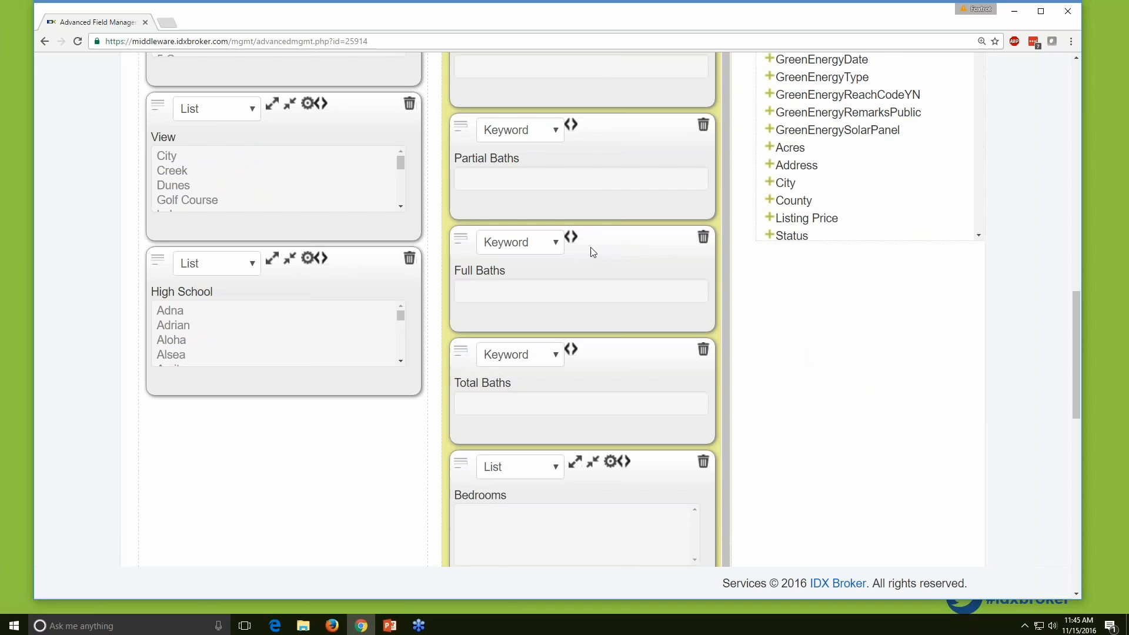
left_click_drag(583, 262, 580, 348)
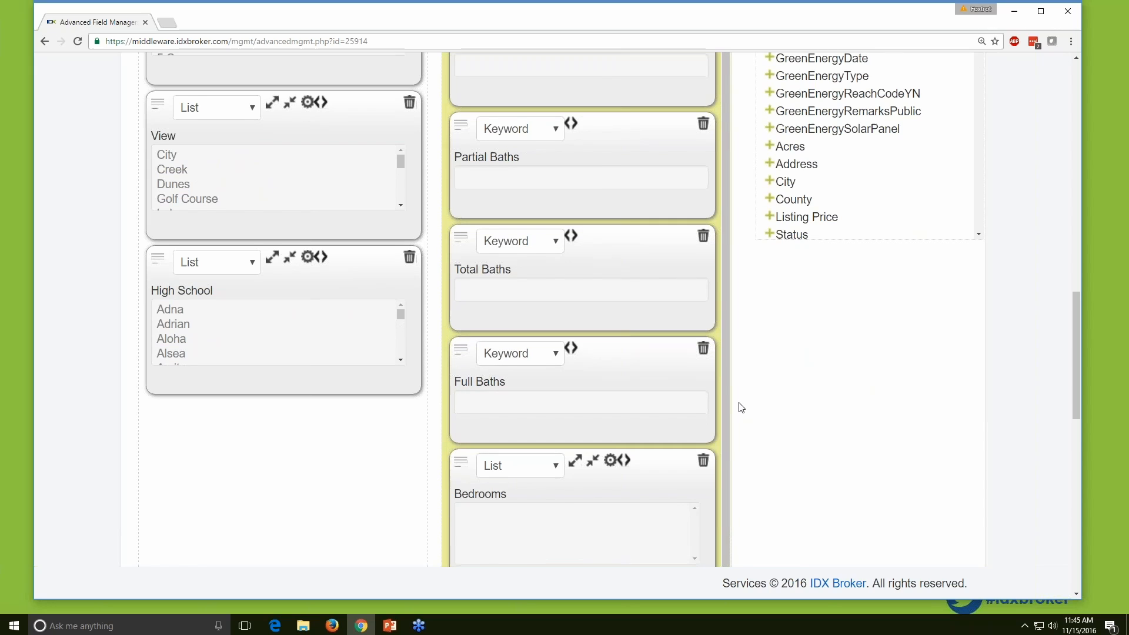
Check the remaining fields in both columns and save the Residential property type layout.
scroll(739, 406, "down", 5)
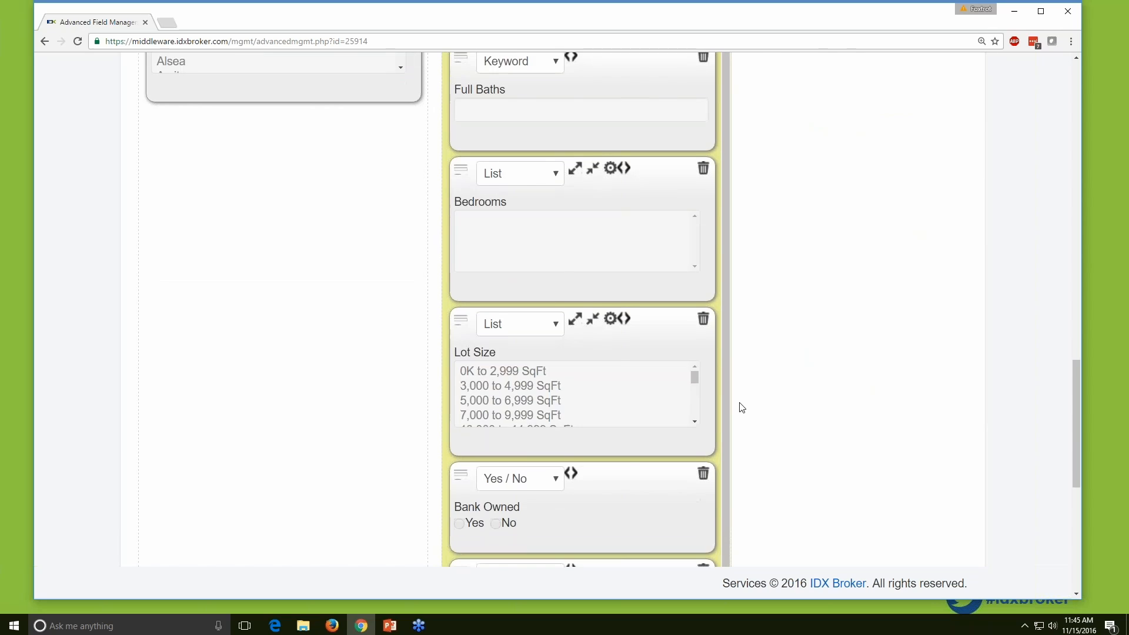
scroll(740, 407, "up", 4)
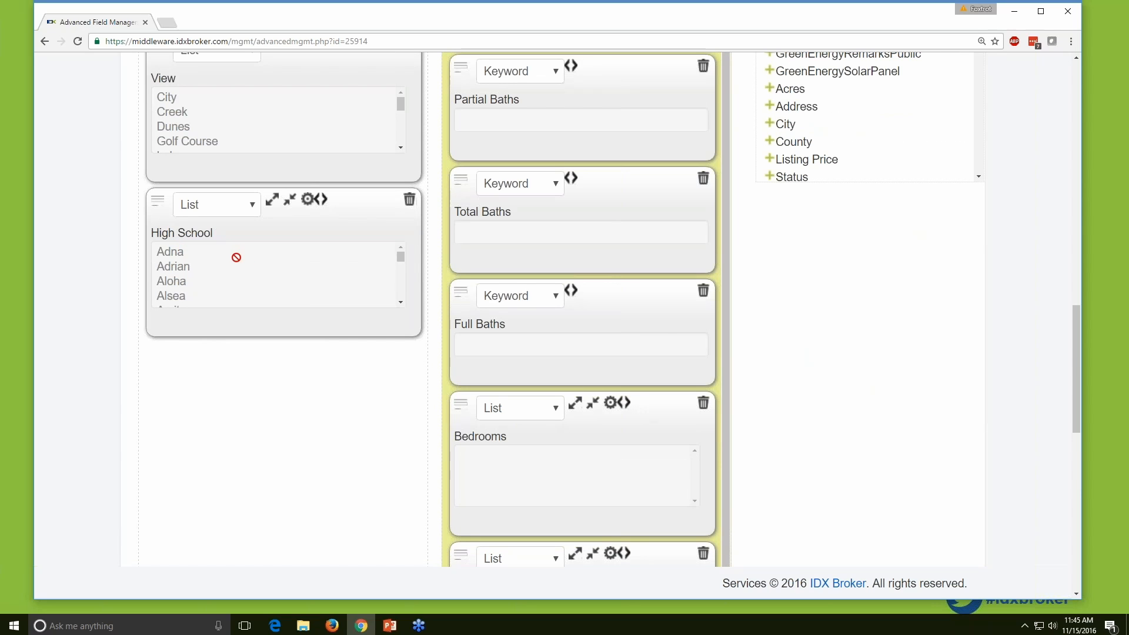
scroll(685, 418, "down", 1)
scroll(760, 454, "down", 10)
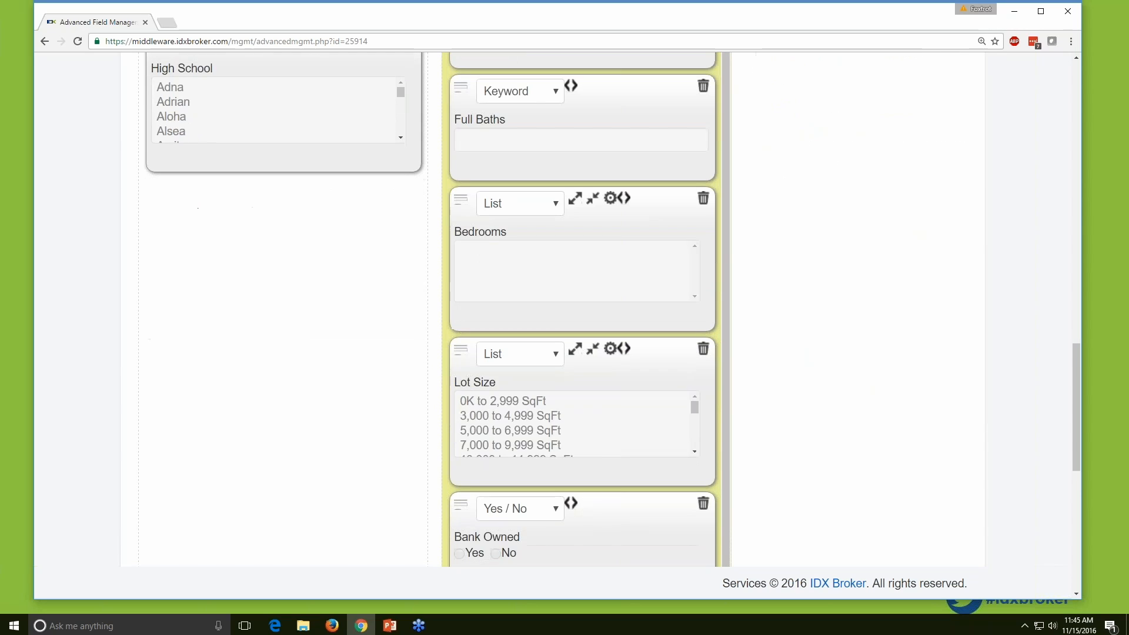
scroll(760, 454, "up", 15)
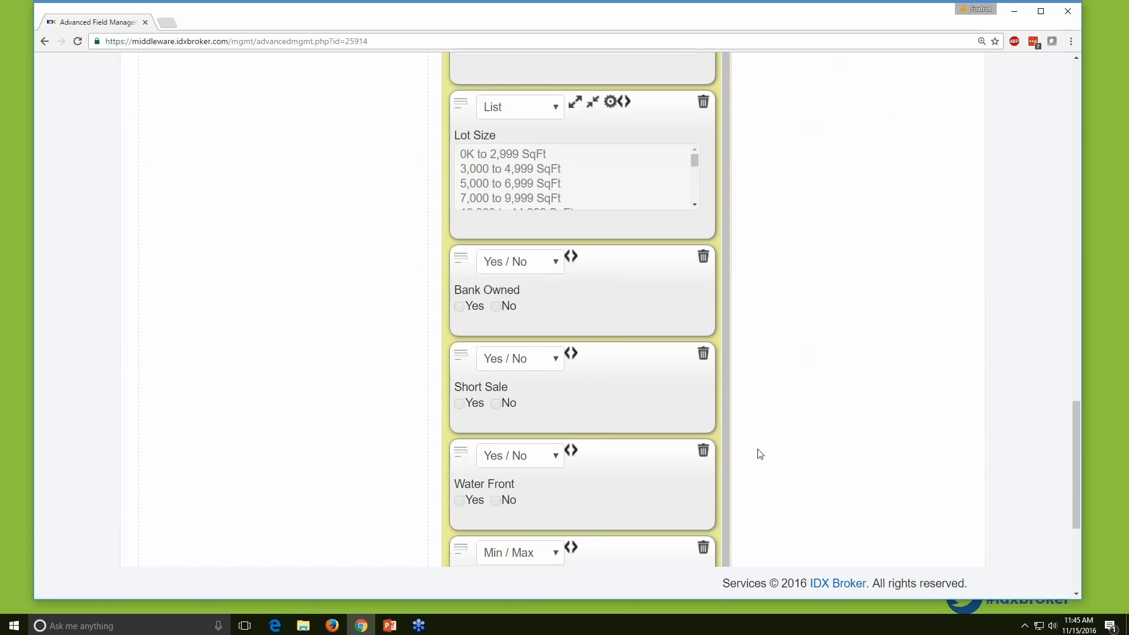
scroll(757, 453, "up", 8)
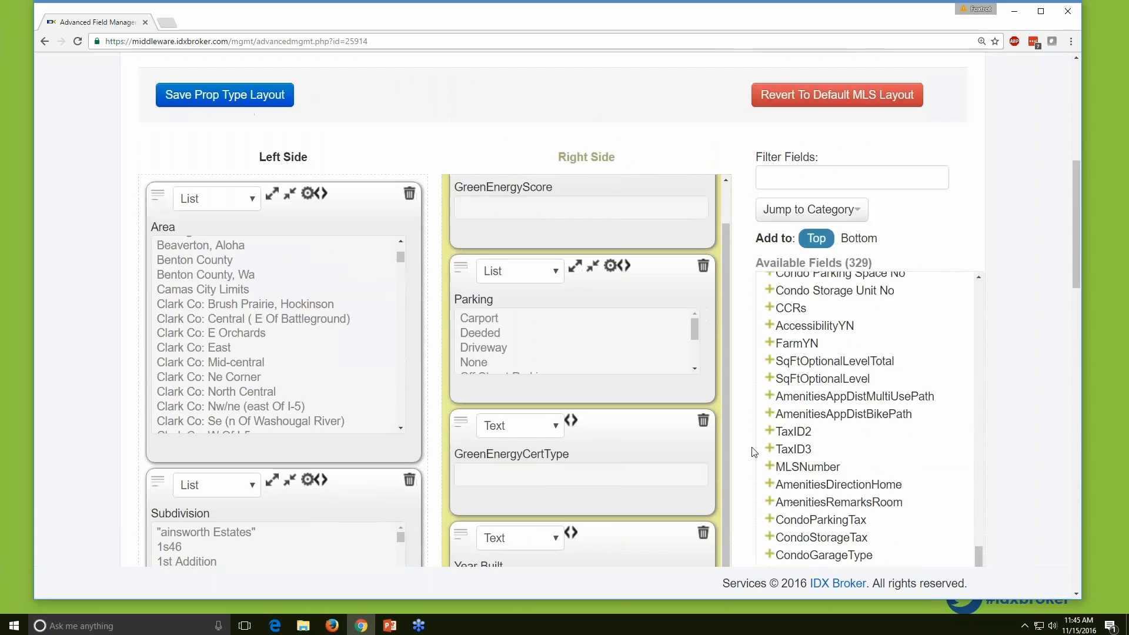
left_click(290, 250)
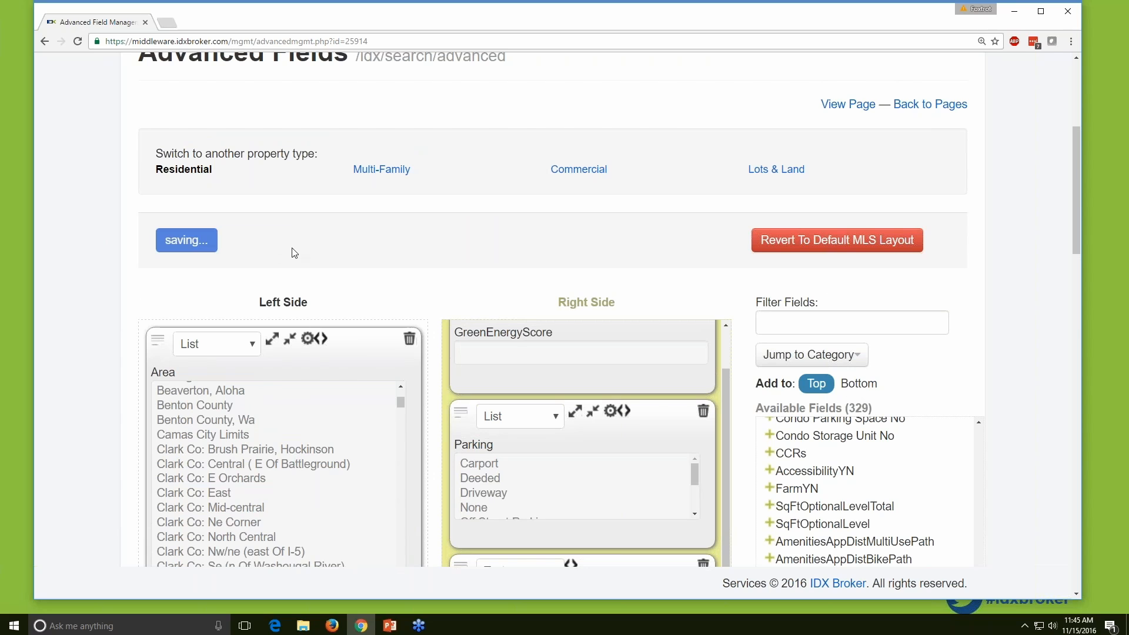
Open the page for adding a new saved link from the account preferences.
scroll(694, 271, "up", 3)
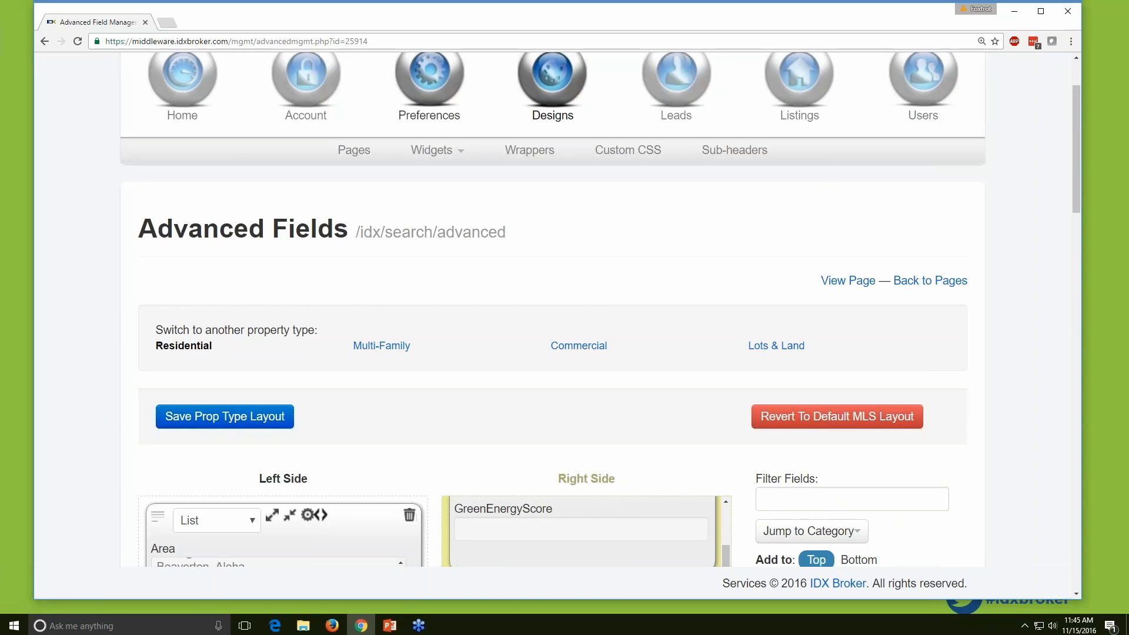
mouse_move(429, 88)
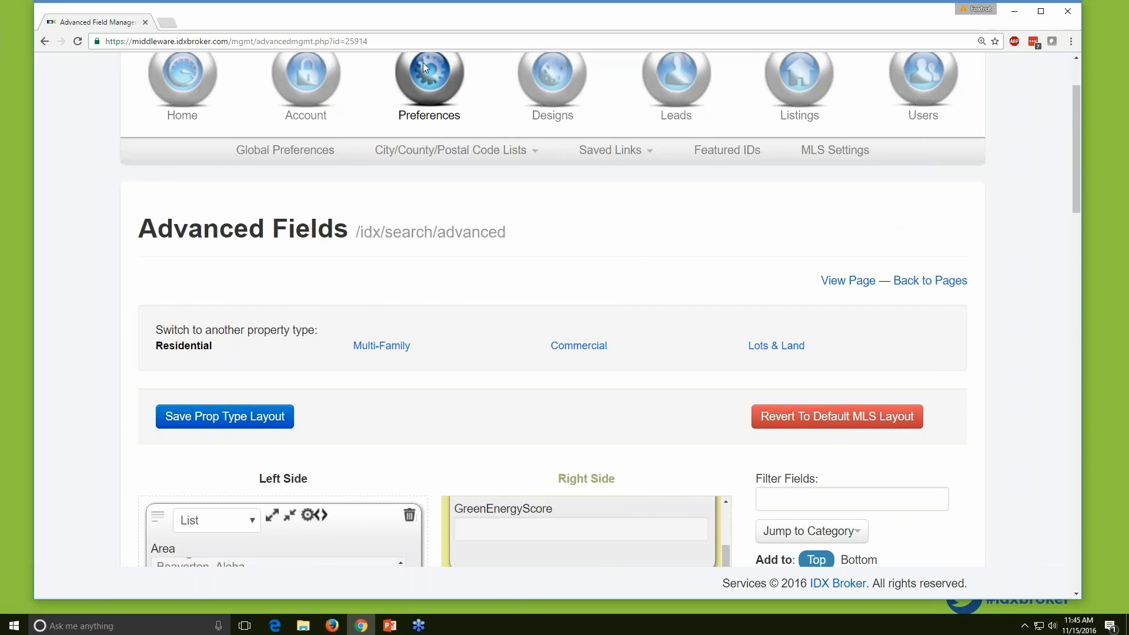
left_click(625, 151)
left_click(614, 200)
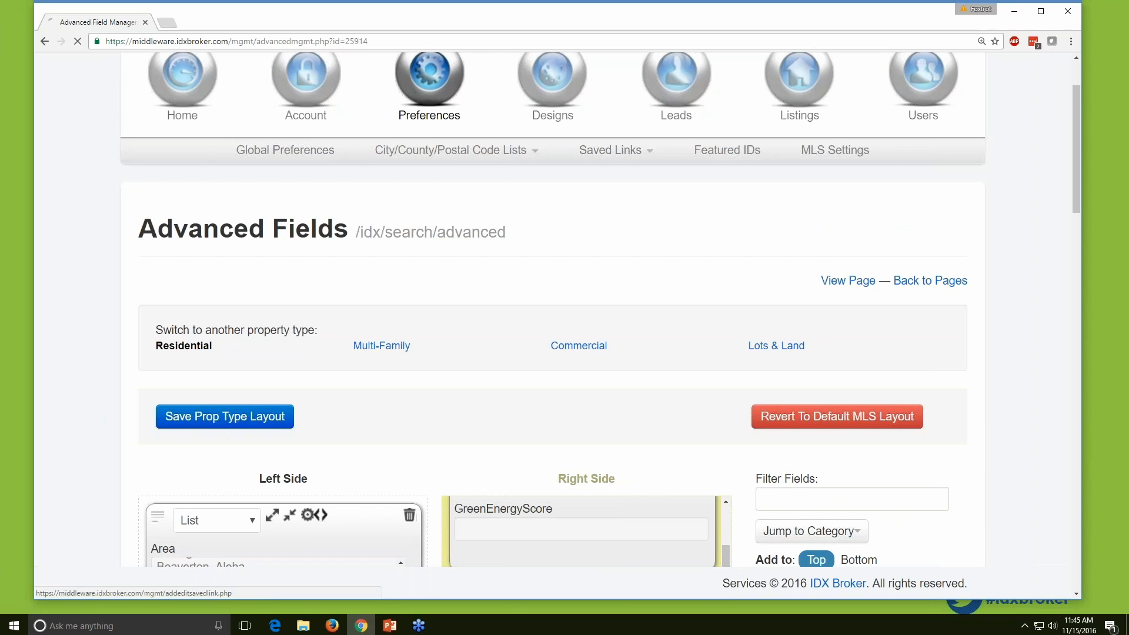
Choose Advanced Search as the search page for the saved link and continue to the criteria.
scroll(490, 326, "down", 2)
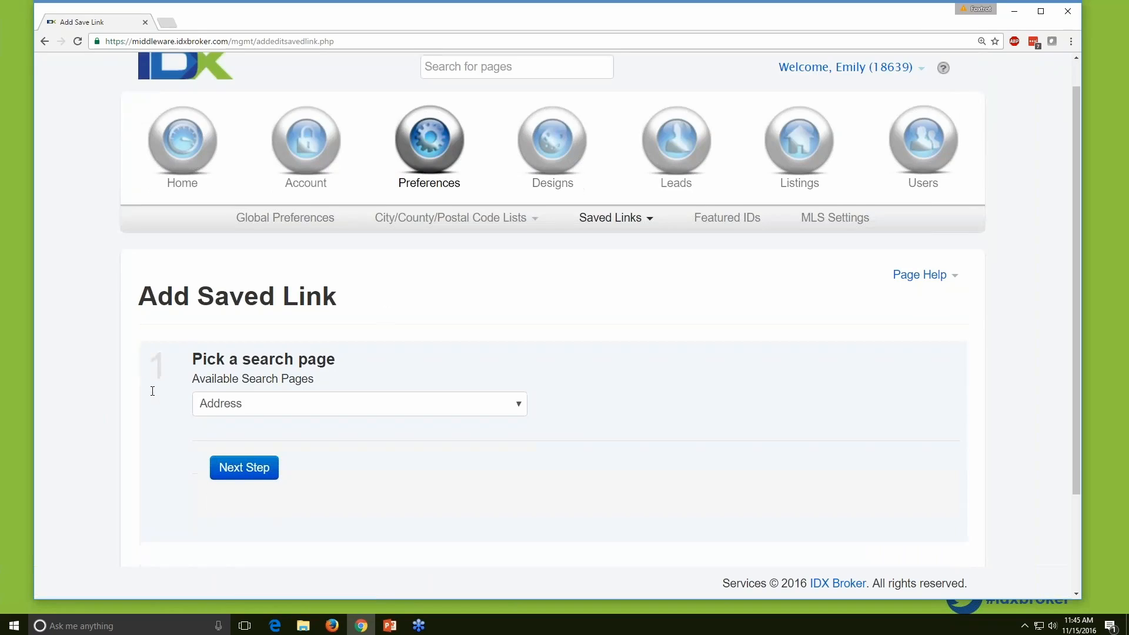
left_click(491, 326)
left_click(623, 321)
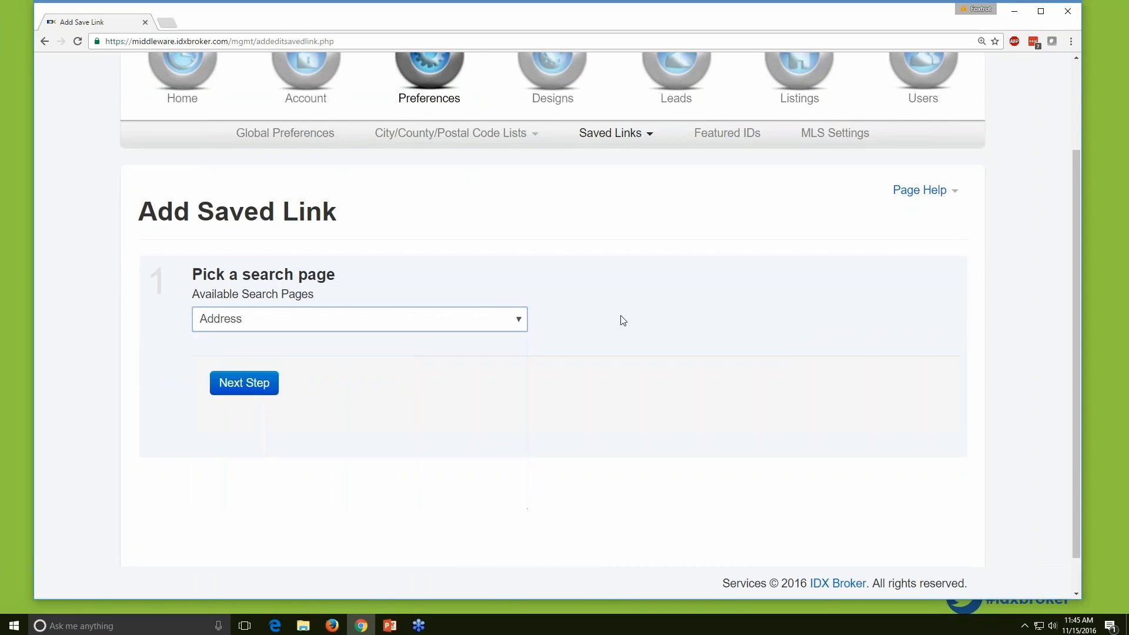
scroll(623, 320, "down", 1)
left_click(525, 286)
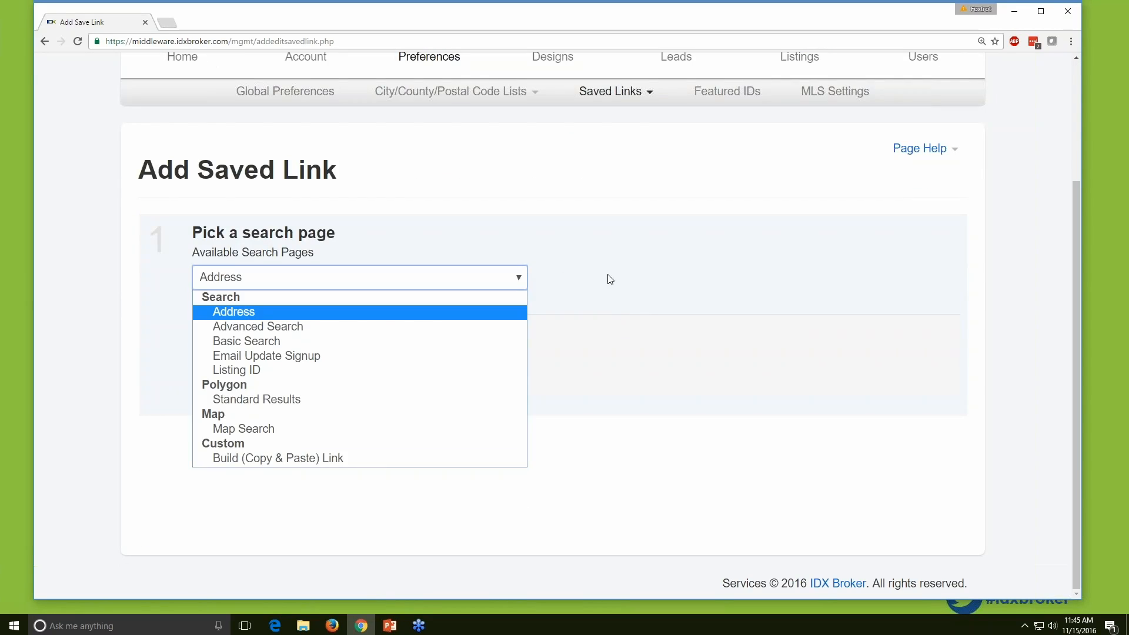
left_click(606, 280)
left_click(516, 278)
left_click(427, 326)
left_click(244, 342)
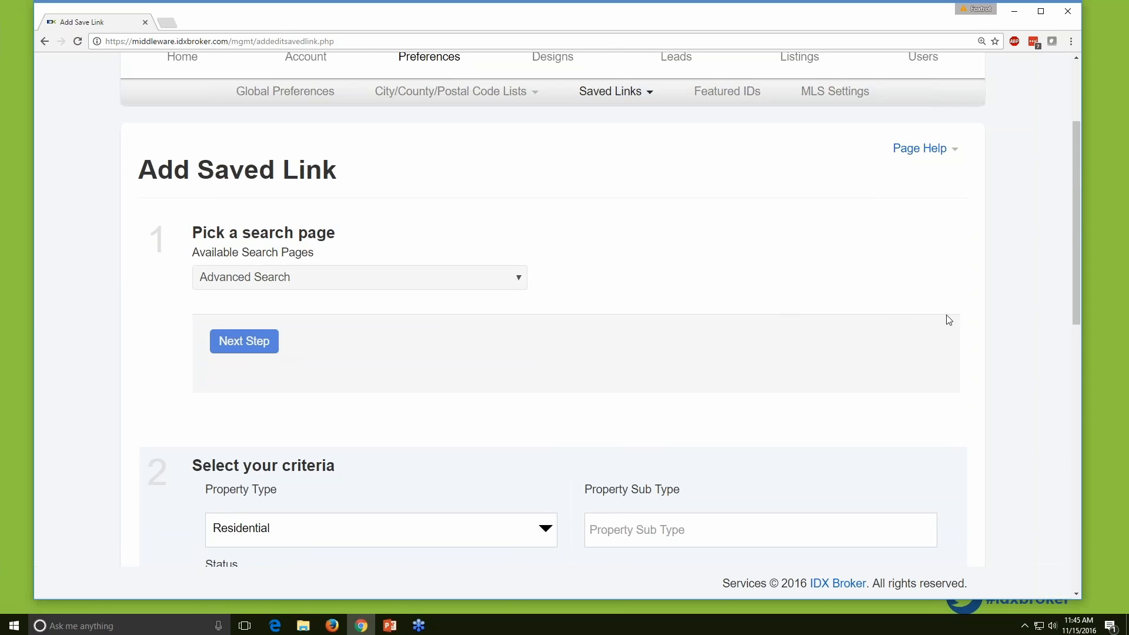
Clear the minimum price in the saved link's criteria and set the maximum price to $1,000,000.
scroll(984, 346, "down", 5)
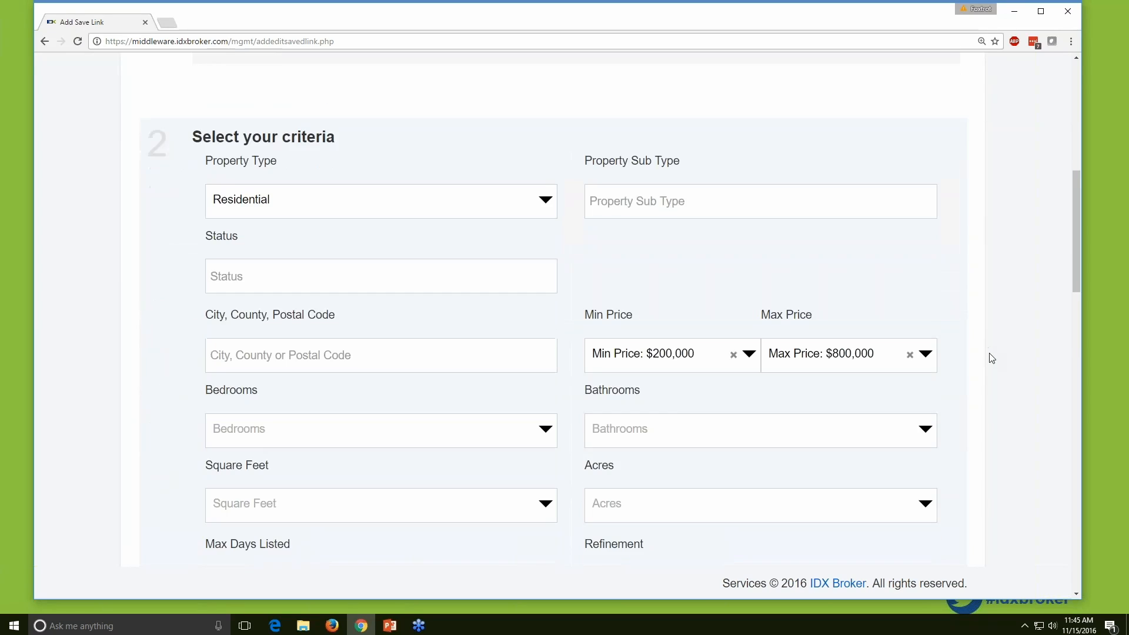
scroll(993, 358, "down", 1)
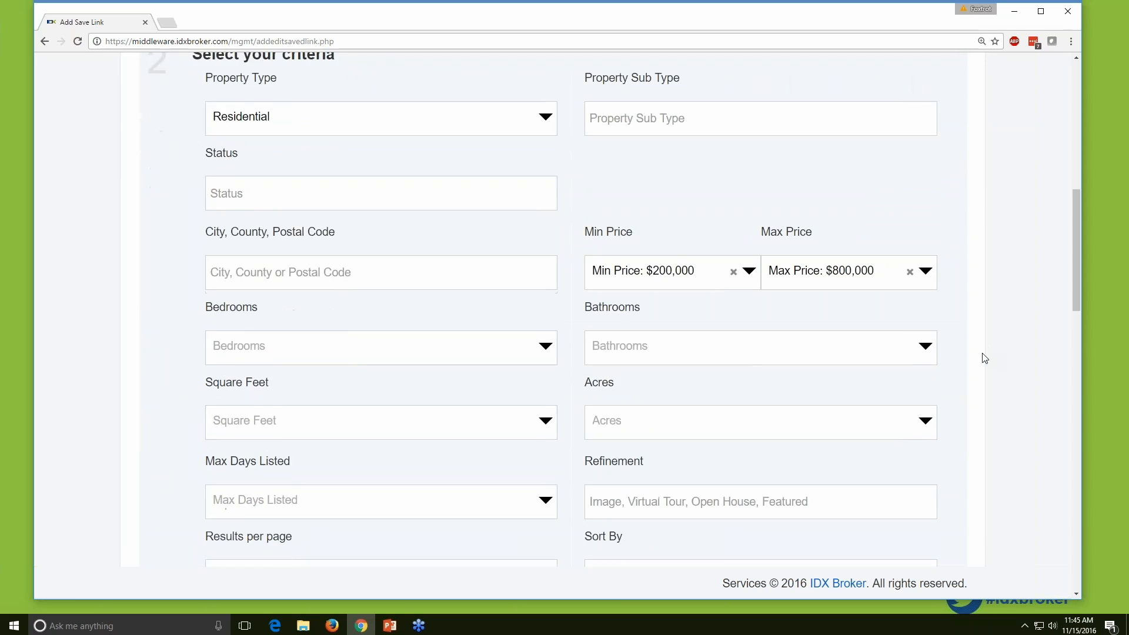
left_click(734, 273)
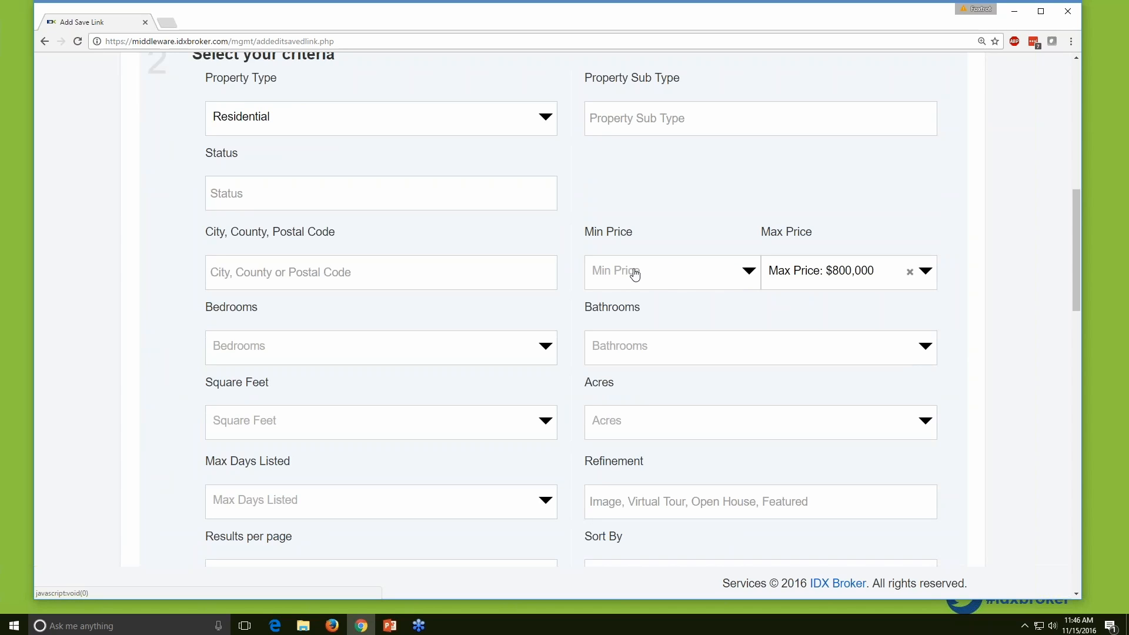
left_click(879, 278)
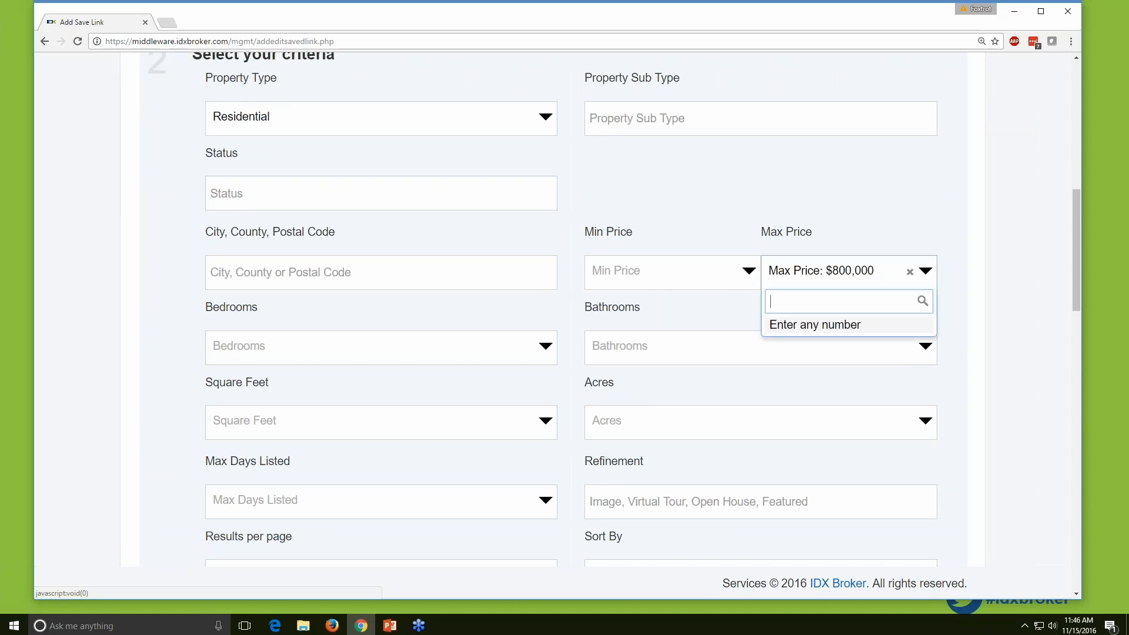
type("1000000")
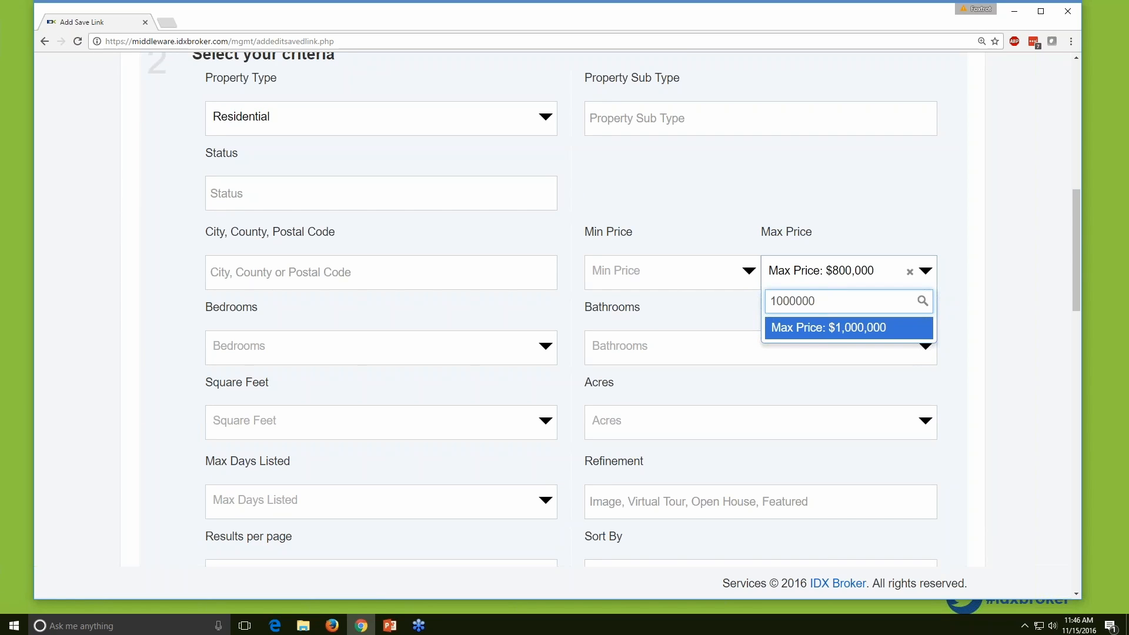
left_click(859, 330)
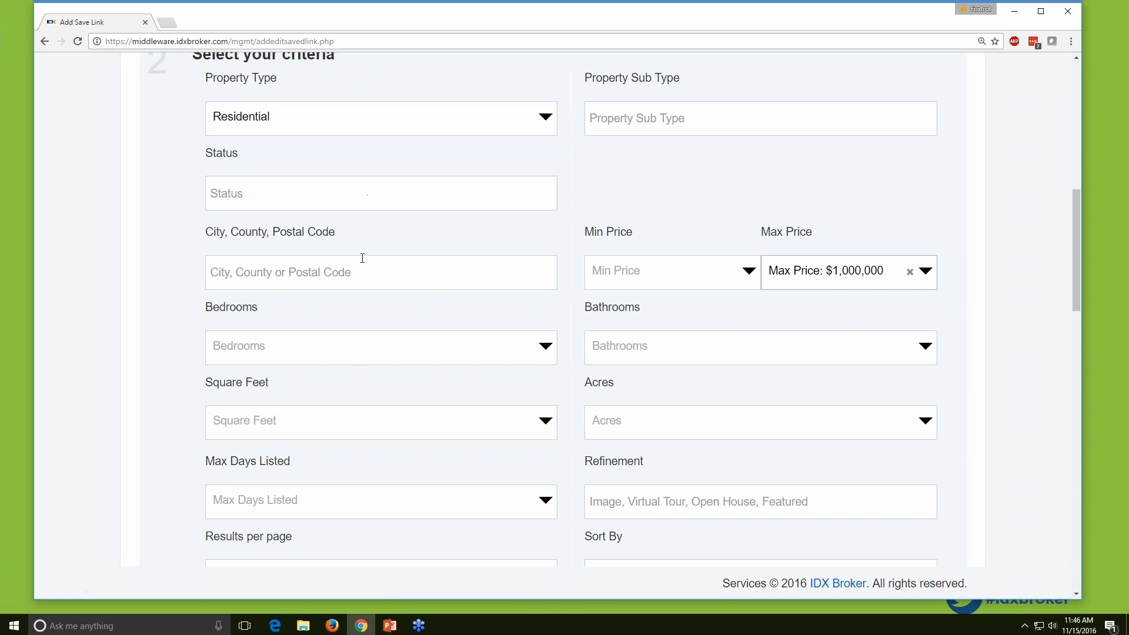
Add the city Eugene to the saved link's location criteria.
left_click(362, 272)
type("eugene")
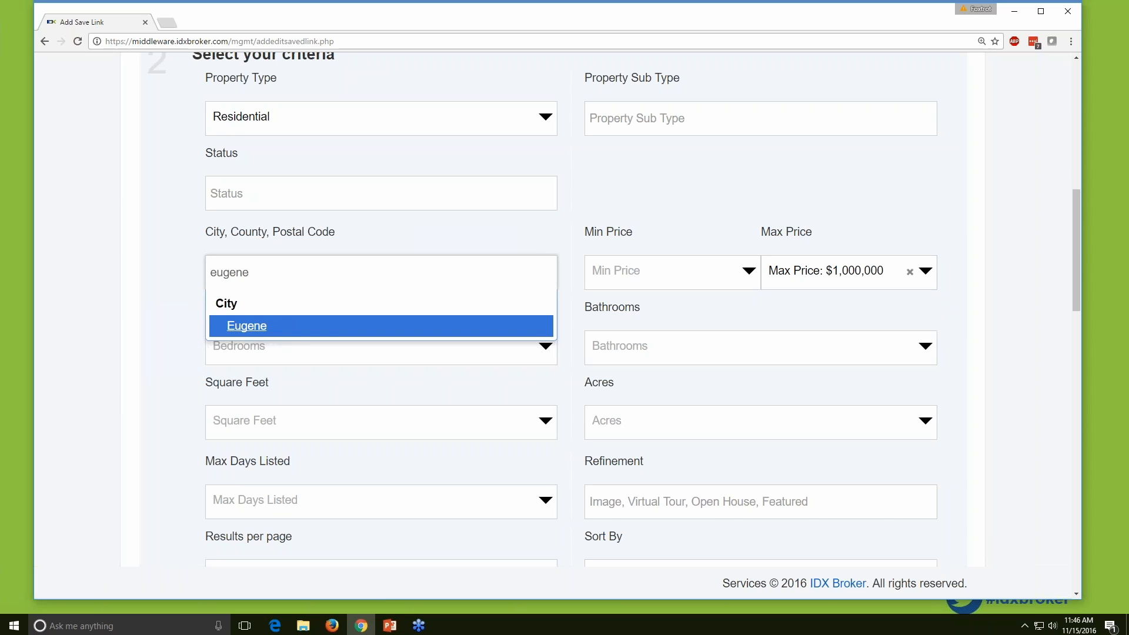
key("Return")
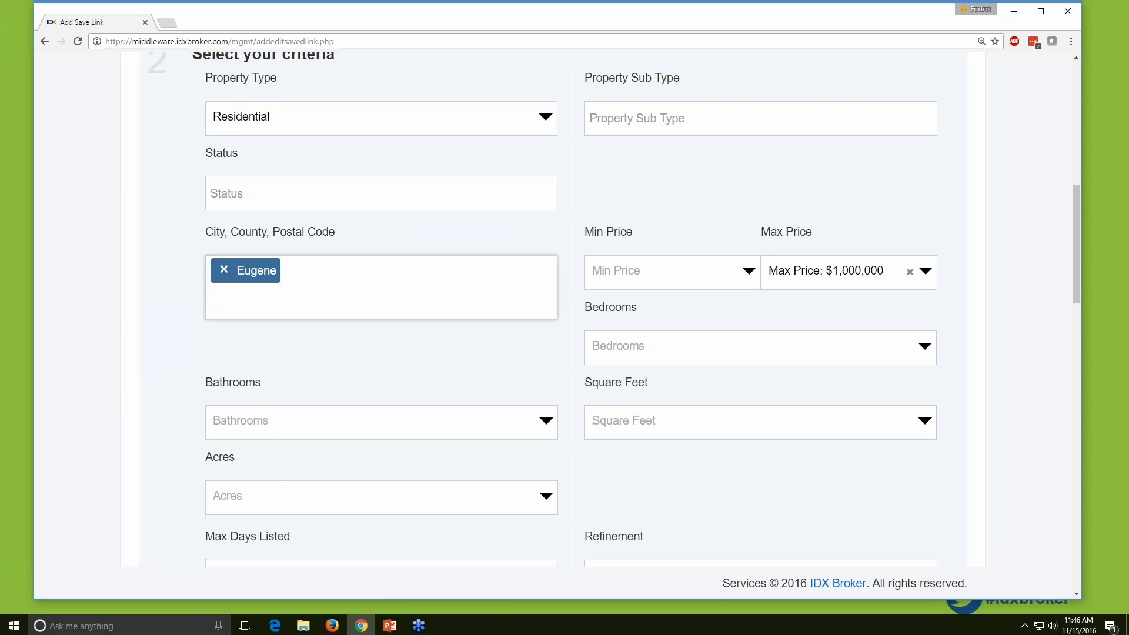
Select Sheldon as the high school in the saved link's search criteria.
scroll(171, 324, "down", 5)
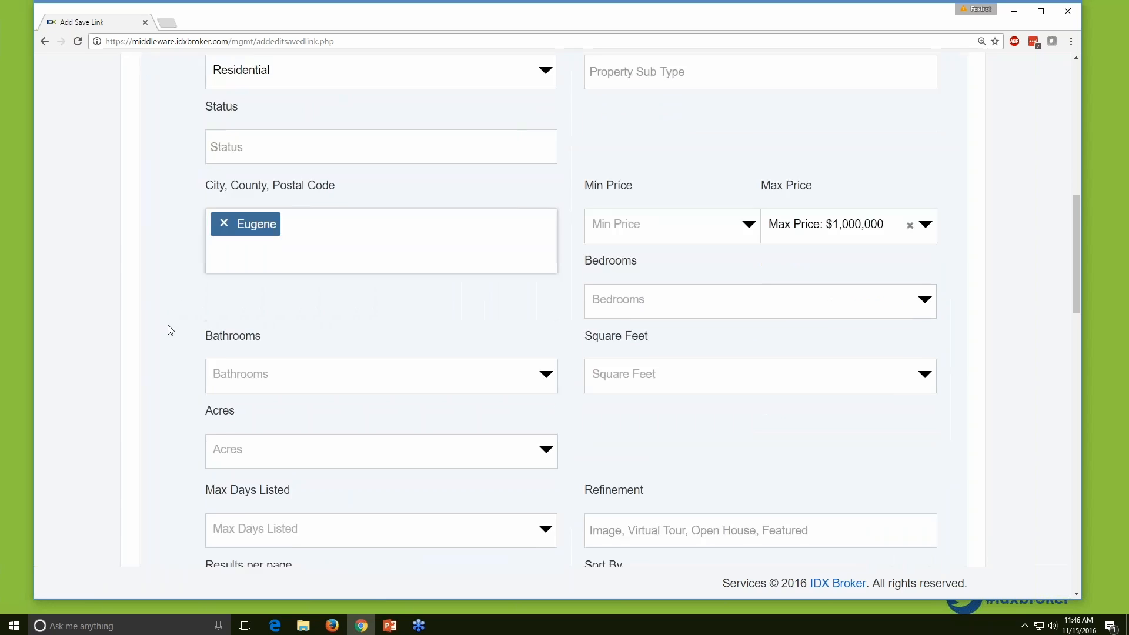
scroll(170, 331, "down", 3)
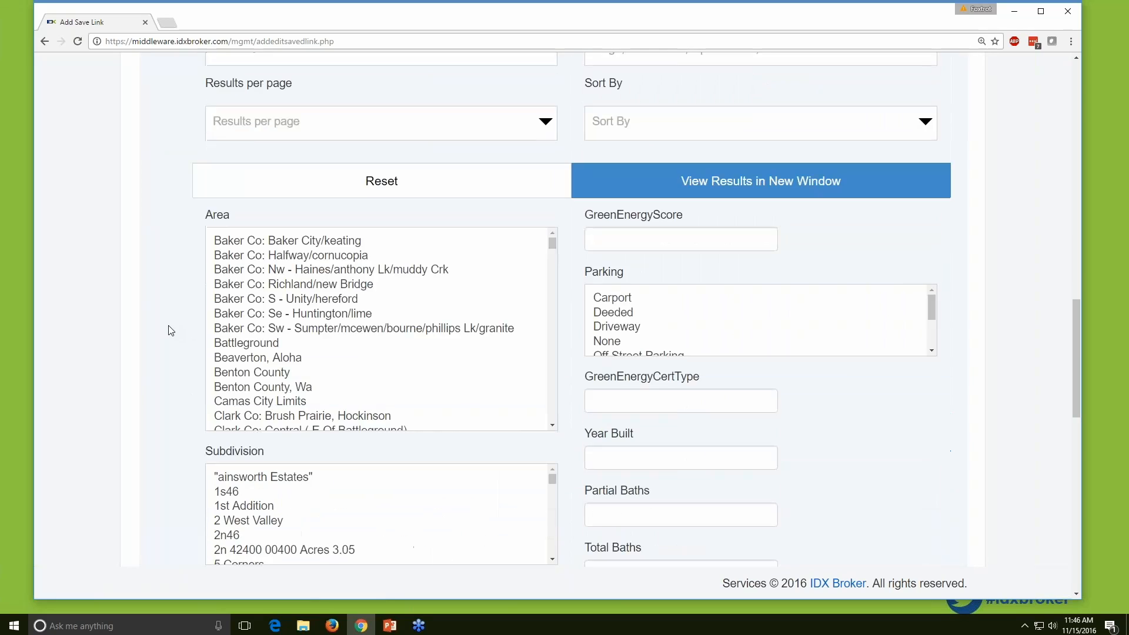
scroll(575, 407, "down", 5)
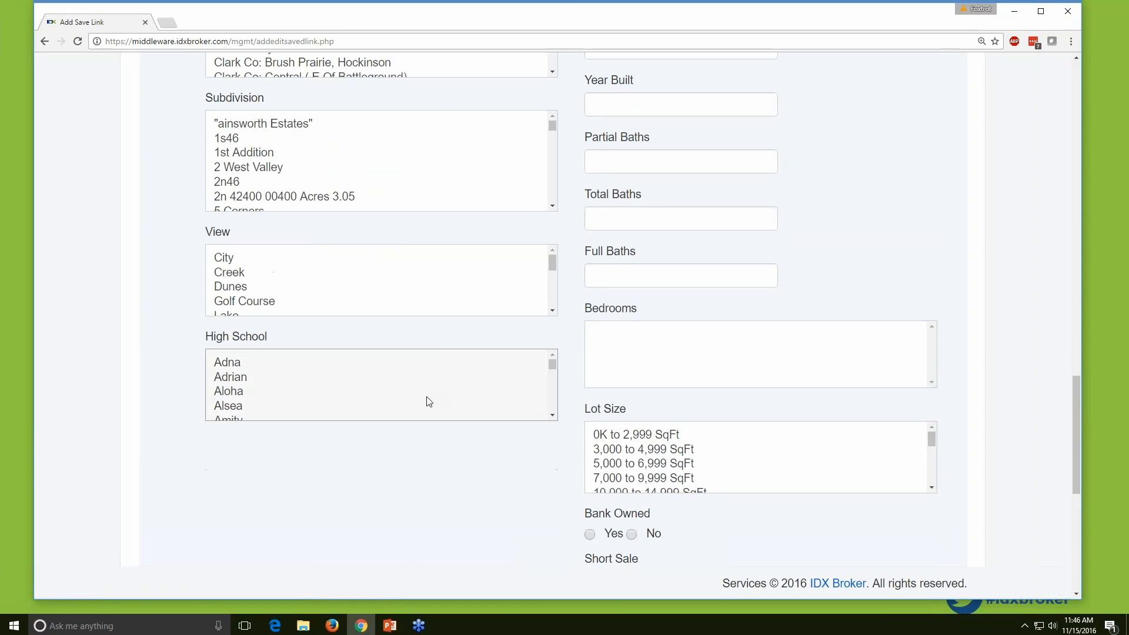
scroll(373, 387, "down", 6)
scroll(370, 392, "down", 15)
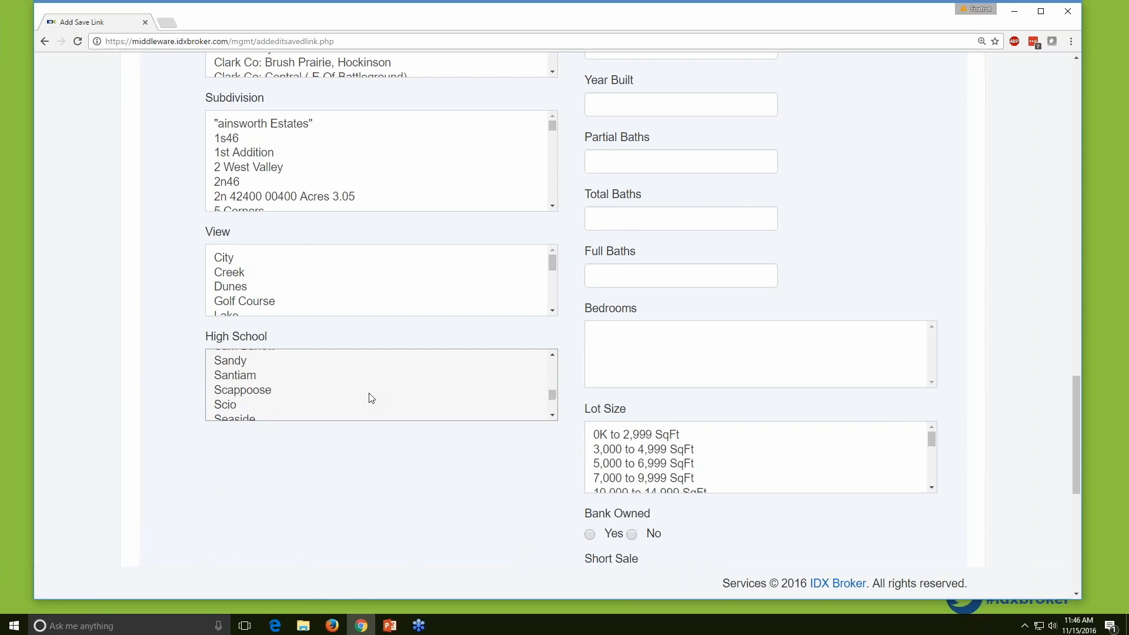
scroll(347, 394, "down", 1)
scroll(342, 392, "up", 2)
left_click(256, 381)
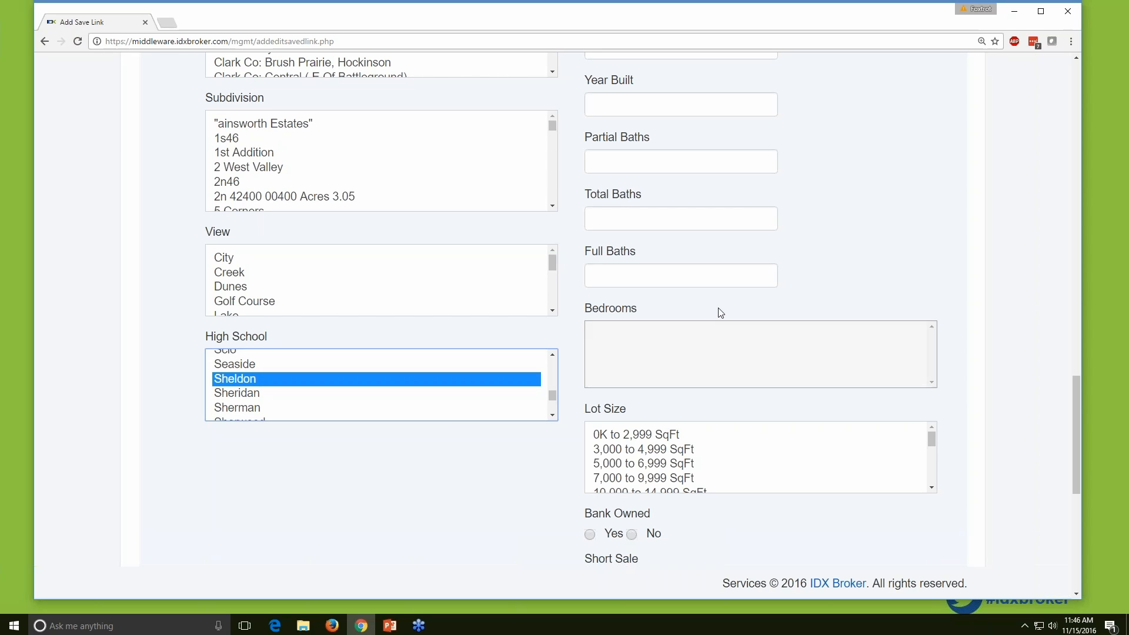
Review the chosen criteria and continue to the saved link's naming and preference settings.
scroll(953, 326, "up", 3)
scroll(953, 338, "up", 6)
scroll(979, 366, "up", 5)
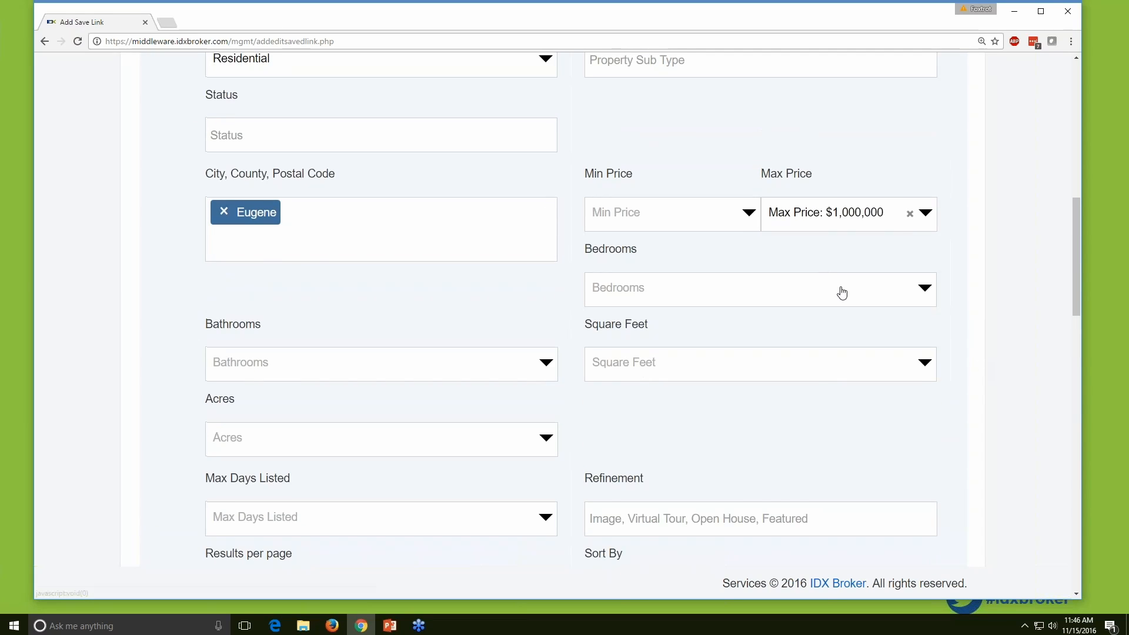
scroll(883, 277, "up", 2)
scroll(958, 356, "down", 14)
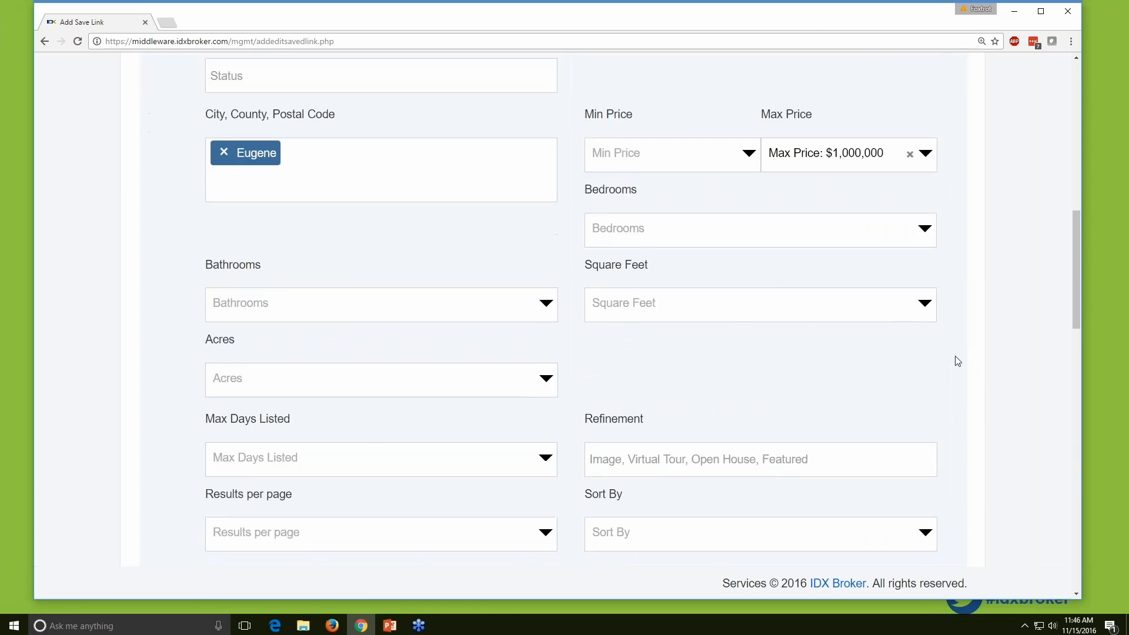
scroll(971, 389, "down", 9)
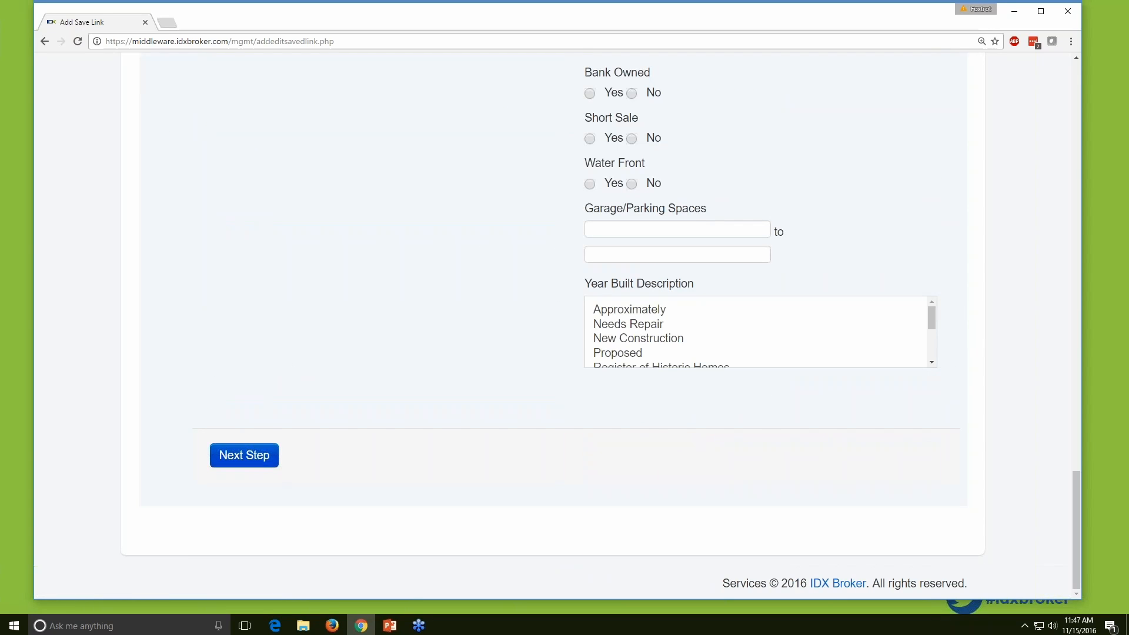
left_click(244, 455)
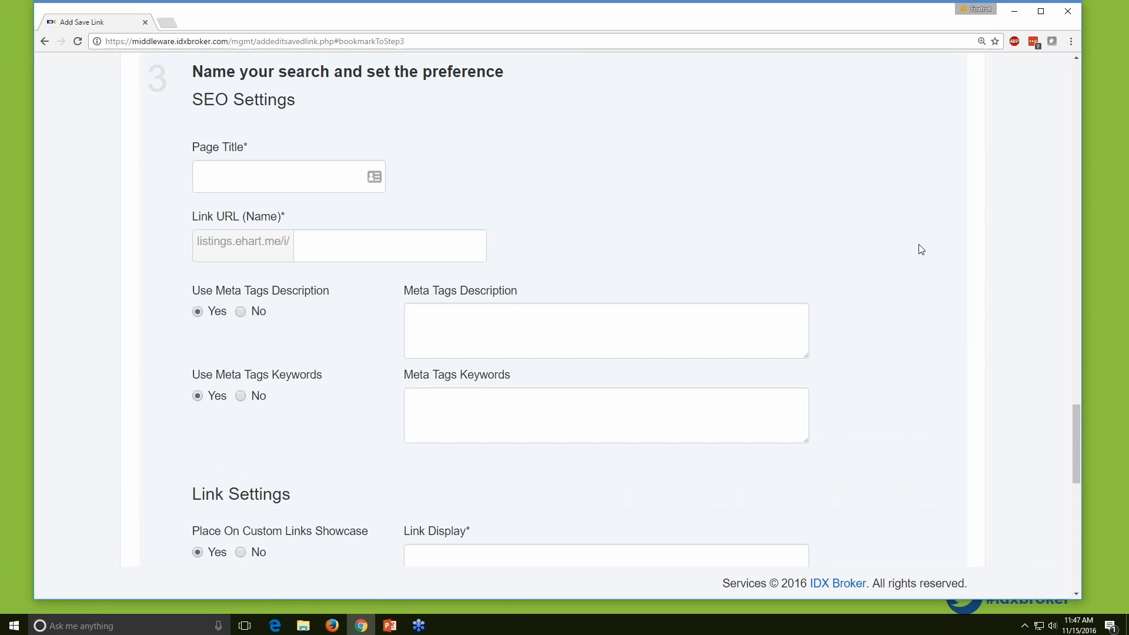
Set the saved link's page title to "Sheldon High School homes".
left_click(277, 177)
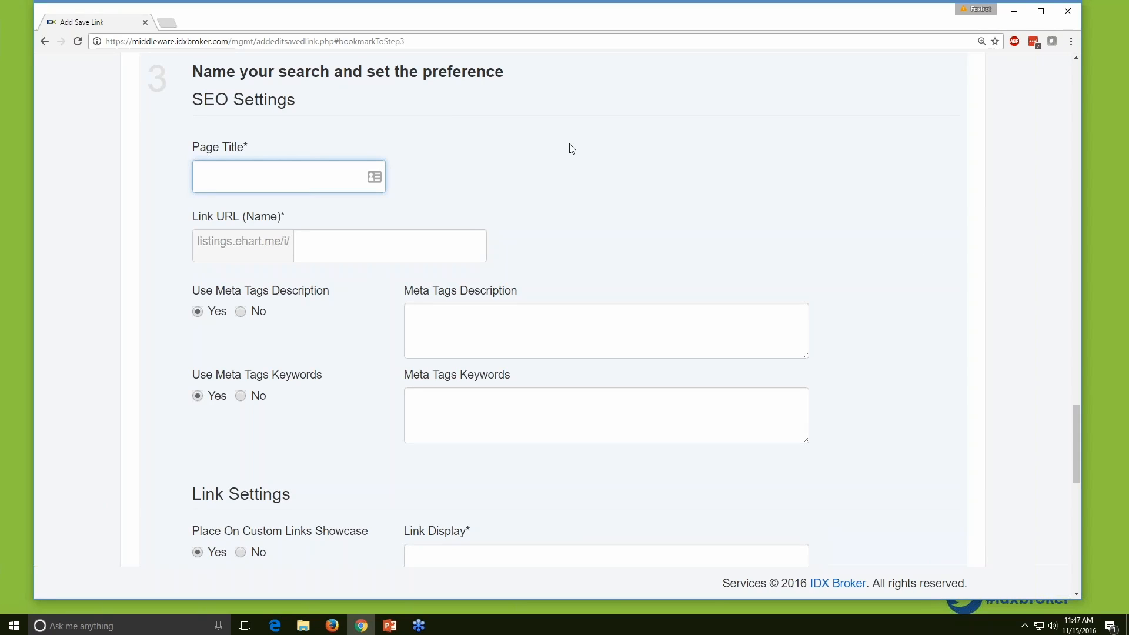
type("Sheldon Hig")
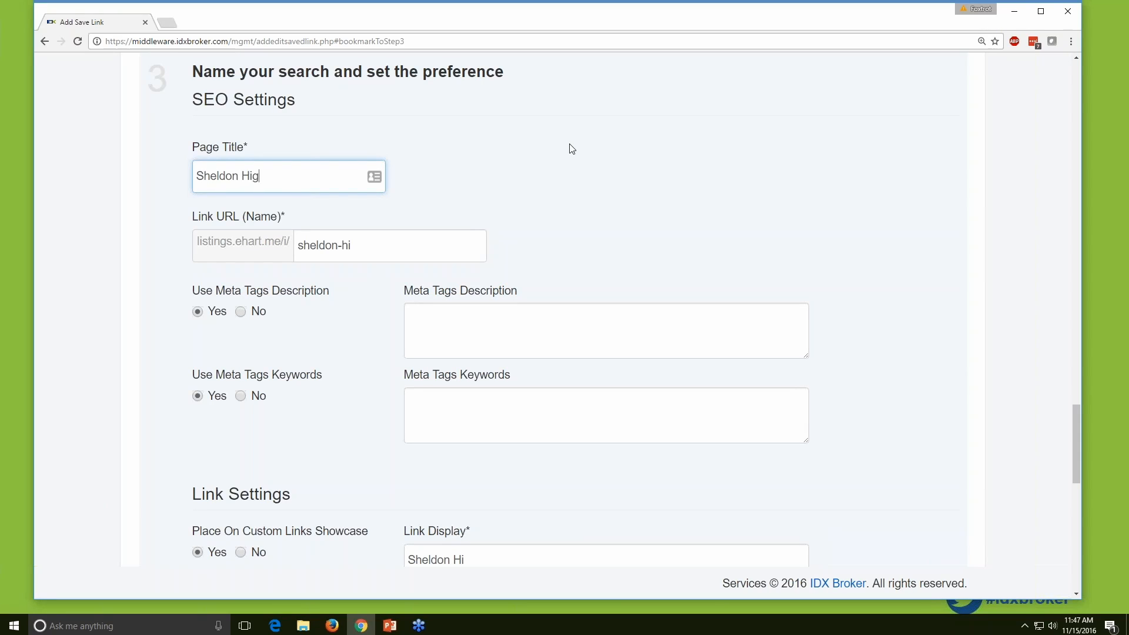
type("h School homes")
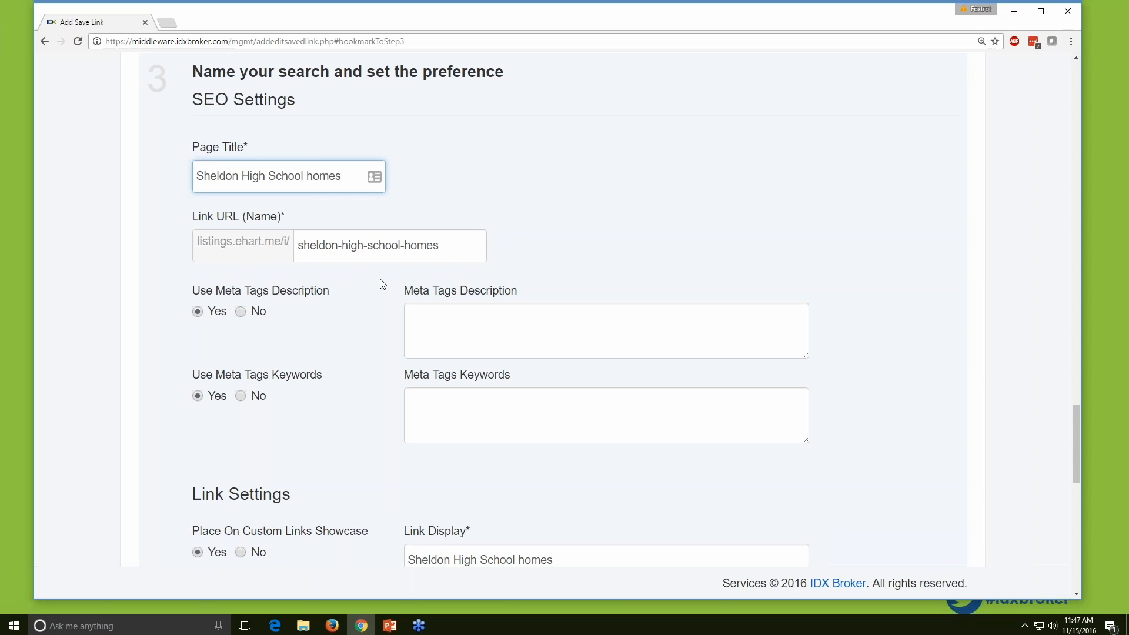
Enter "Testing!" as the saved link's custom sub-header content, placed above the existing sub-header.
scroll(383, 284, "down", 3)
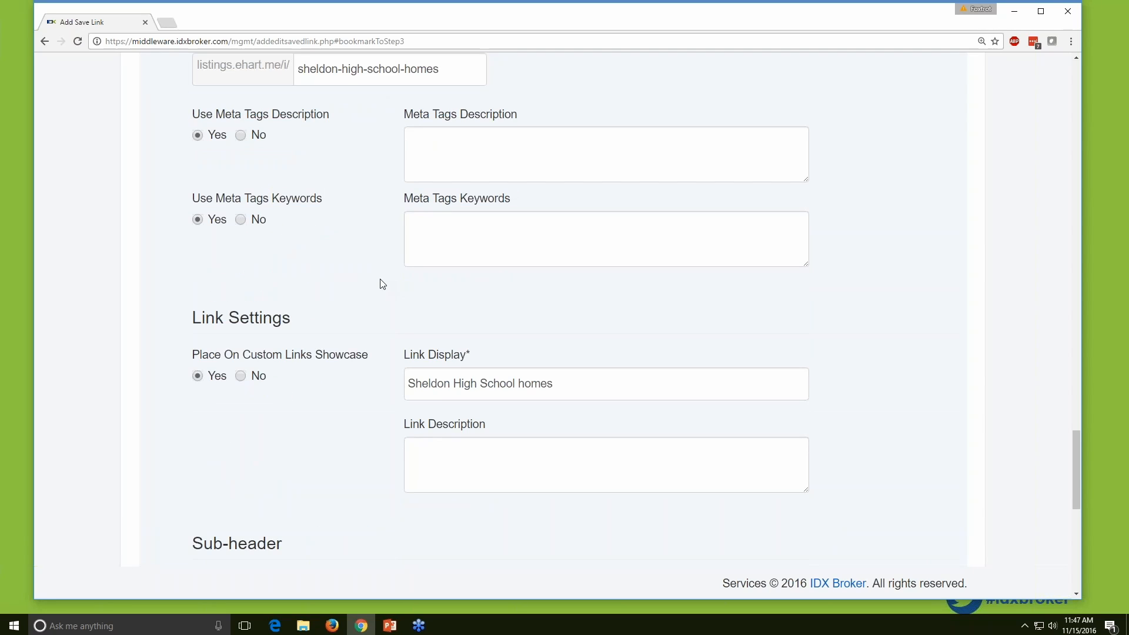
scroll(364, 357, "down", 4)
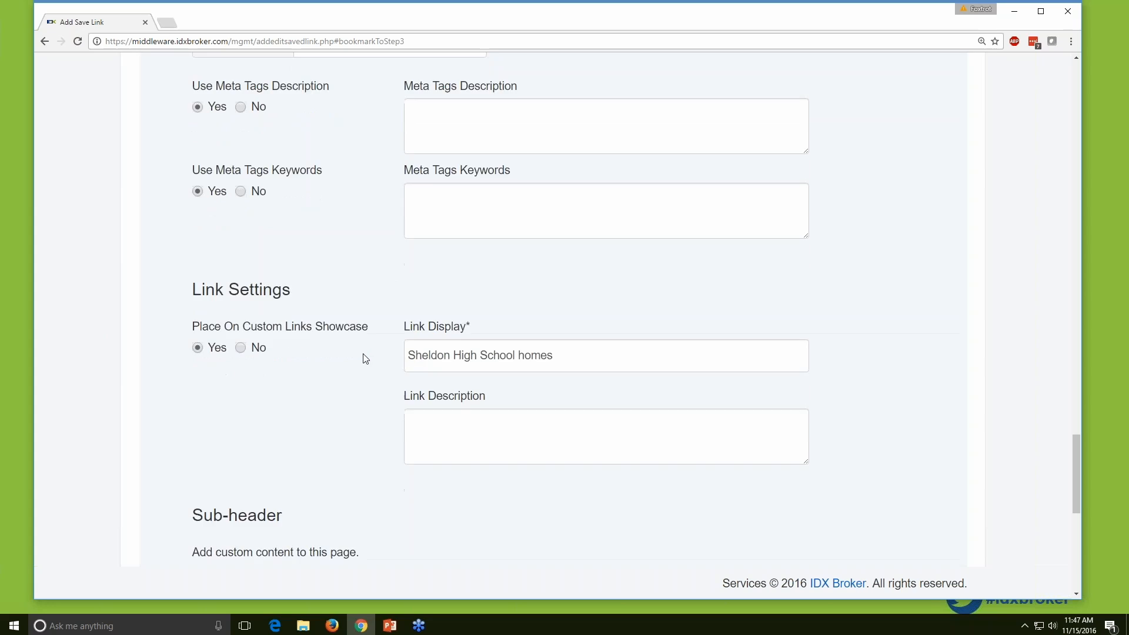
scroll(156, 301, "down", 3)
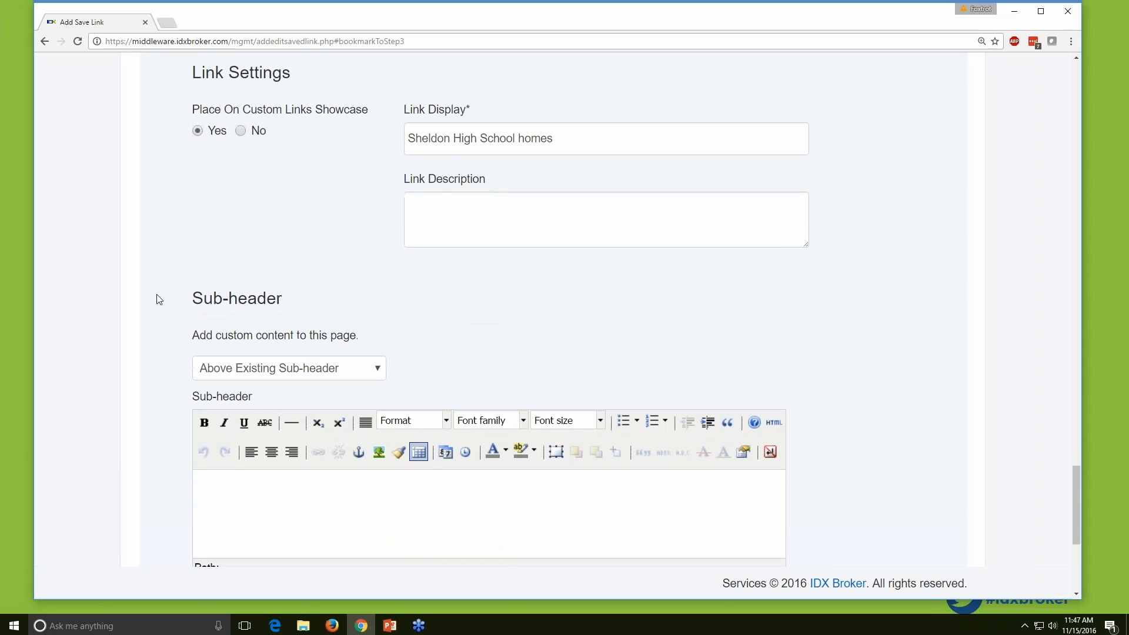
scroll(156, 300, "down", 2)
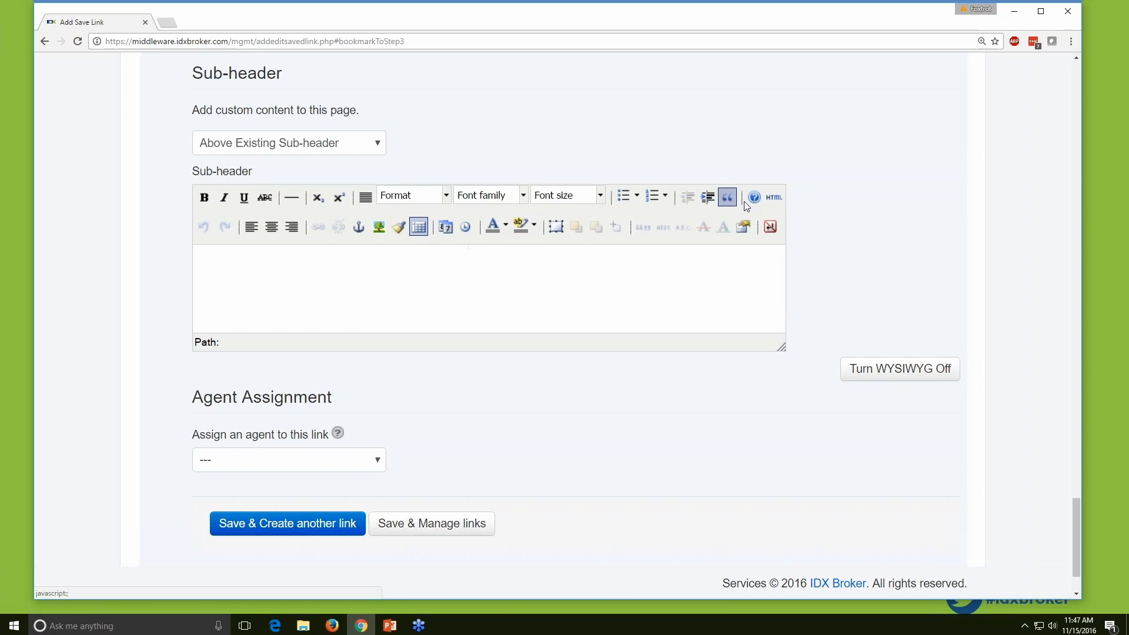
left_click(370, 281)
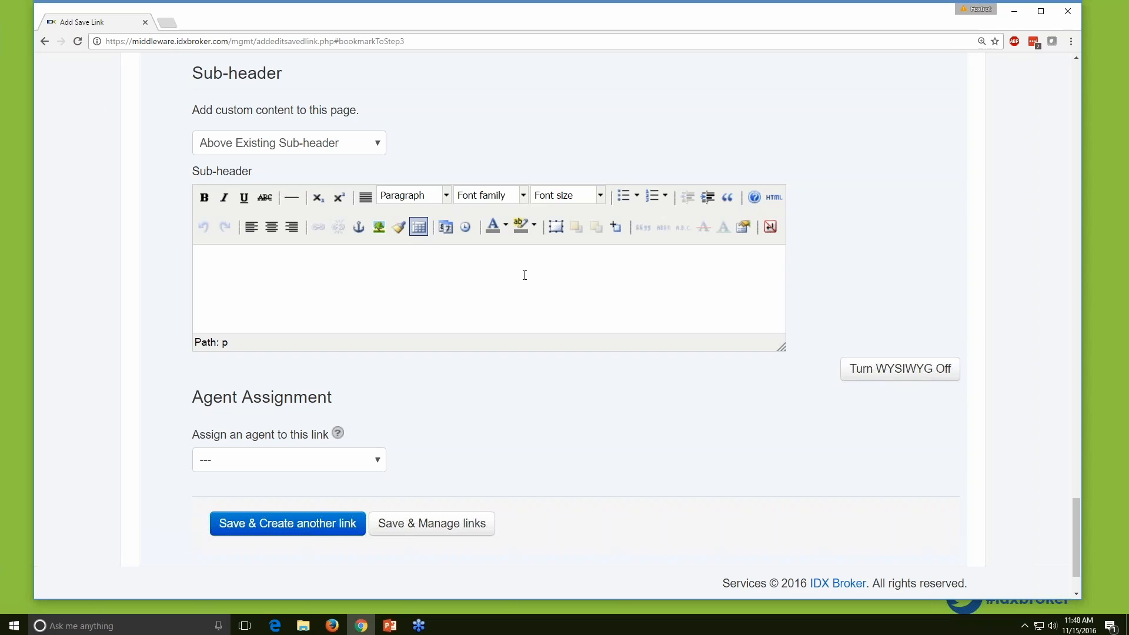
type("Testing!")
Leave the agent assignment blank, save the new link and go to the list of saved links.
scroll(528, 424, "down", 1)
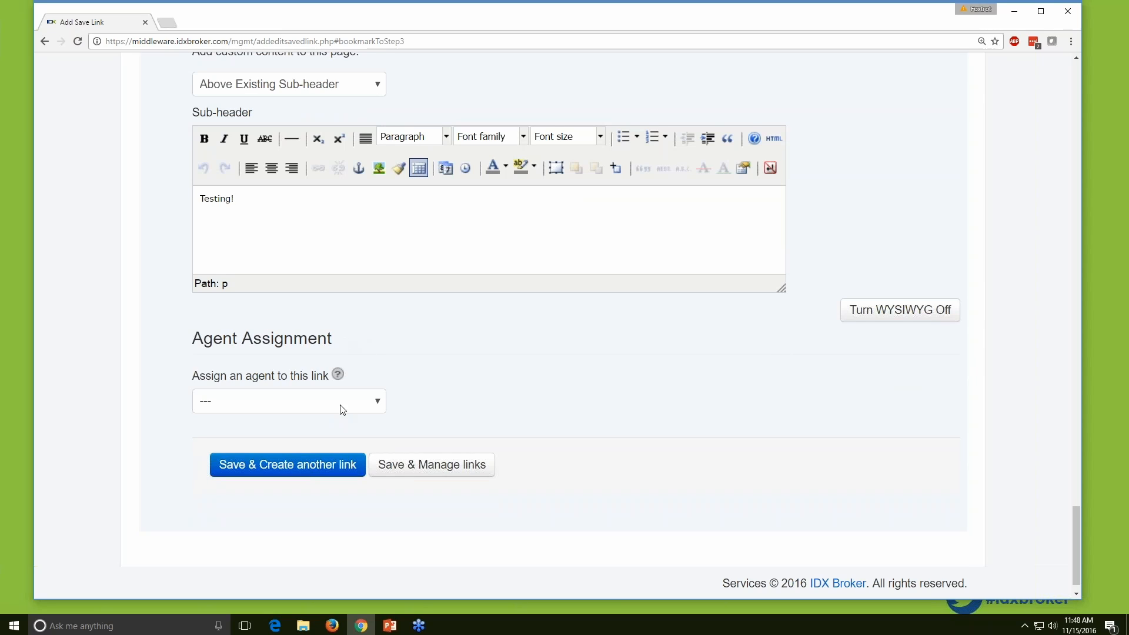
left_click(378, 403)
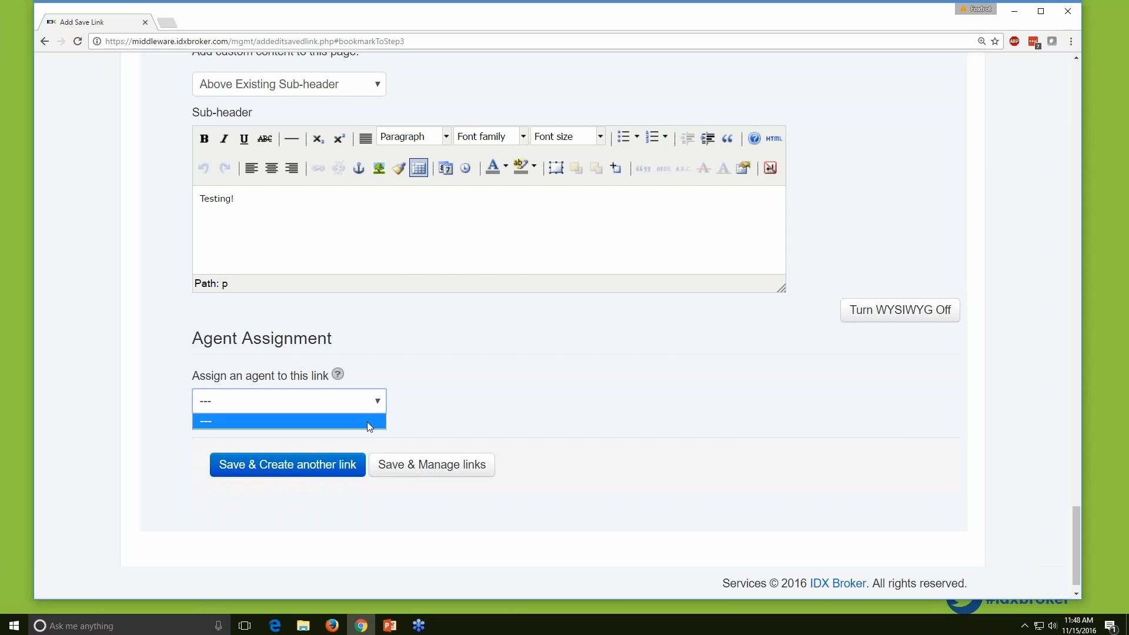
left_click(408, 398)
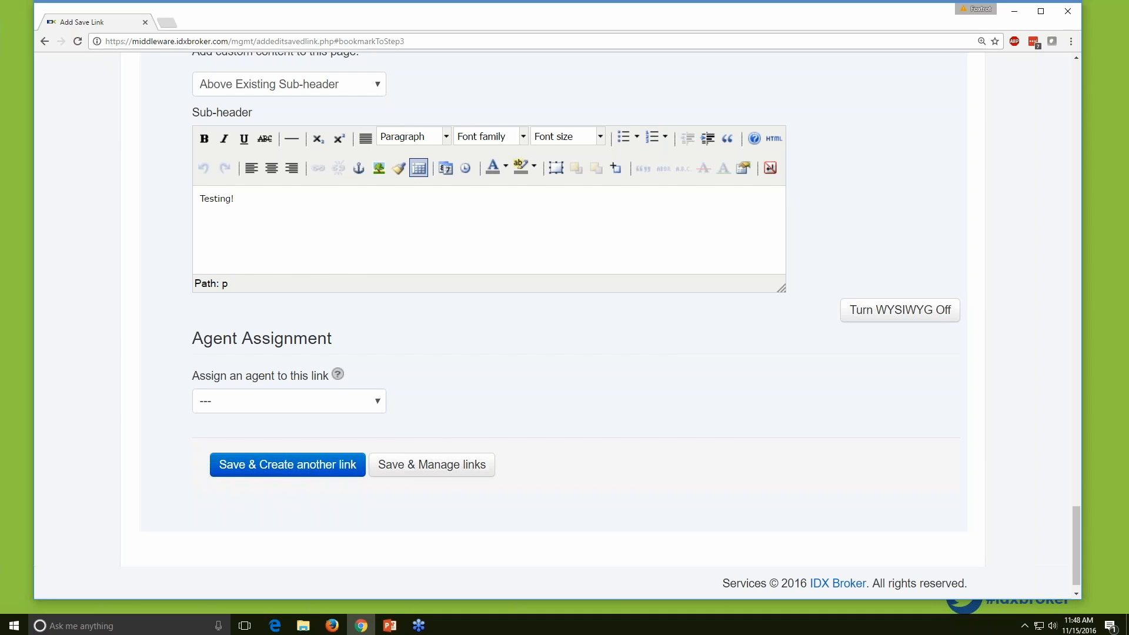
left_click(440, 474)
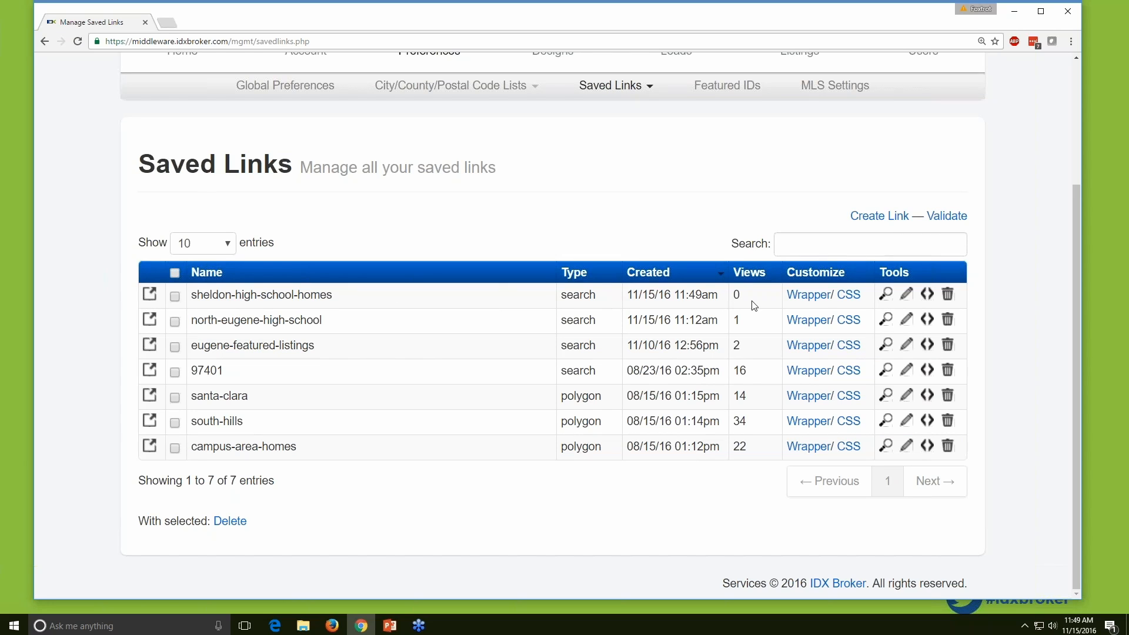
Open the results page of the sheldon-high-school-homes saved link and check its custom sub-header text.
left_click(885, 293)
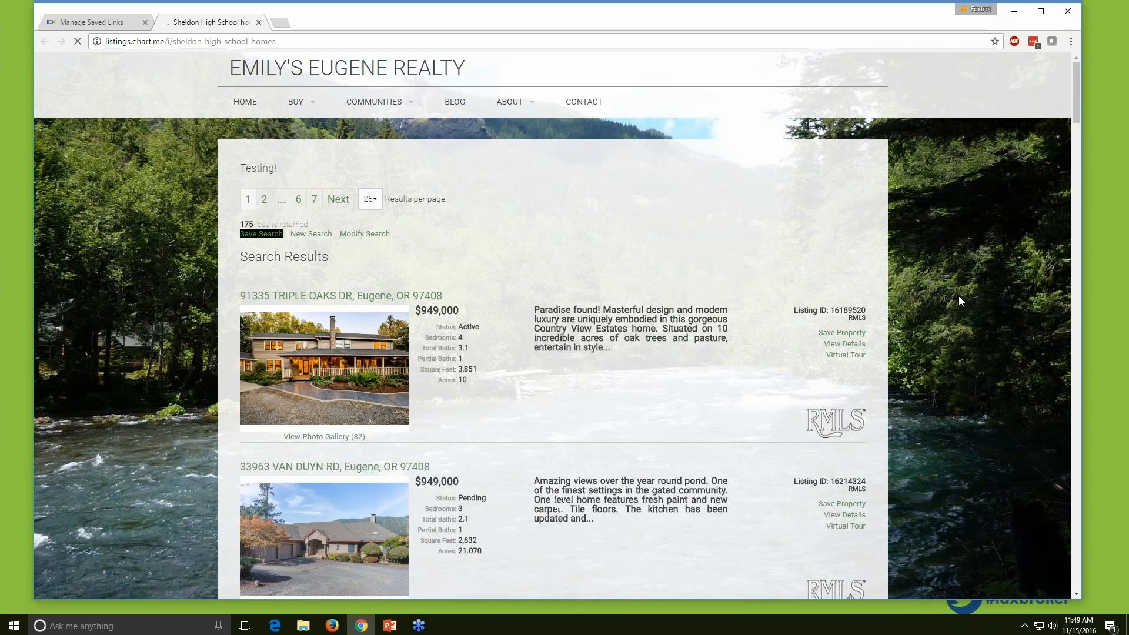
left_click_drag(297, 169, 238, 162)
left_click(285, 168)
Look through the property listings on the Sheldon High School results page, then close that page.
scroll(931, 350, "down", 2)
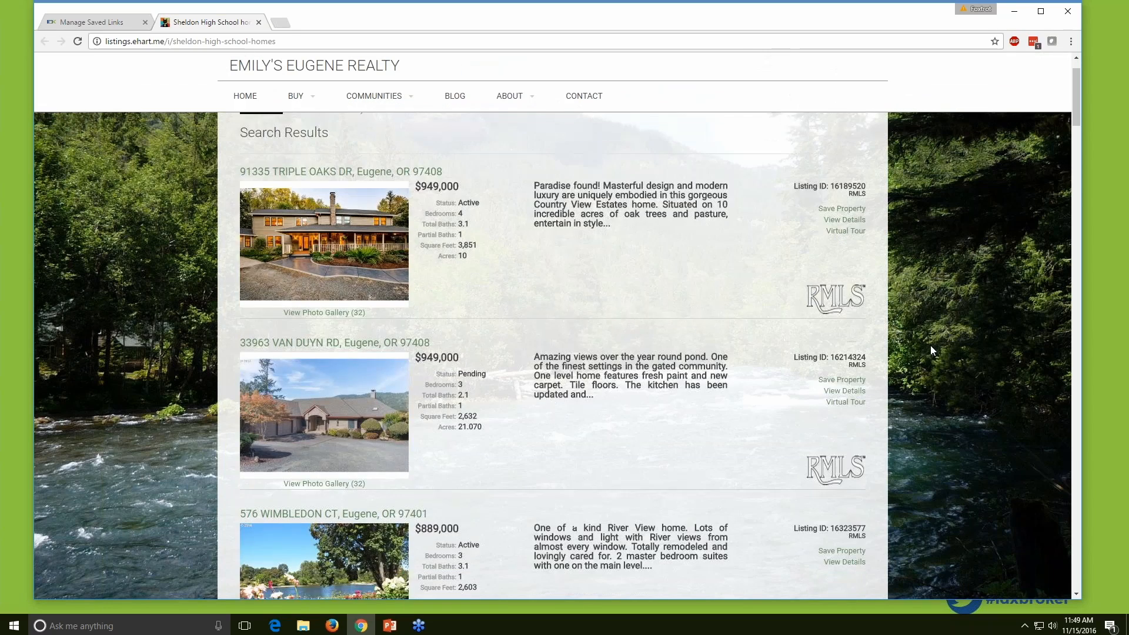
scroll(931, 350, "down", 2)
scroll(932, 350, "down", 3)
scroll(931, 350, "down", 1)
scroll(931, 349, "up", 3)
scroll(930, 350, "up", 3)
scroll(931, 350, "down", 4)
scroll(931, 347, "down", 3)
scroll(931, 348, "up", 8)
scroll(750, 410, "down", 7)
scroll(750, 410, "down", 8)
scroll(751, 410, "up", 5)
scroll(751, 410, "up", 10)
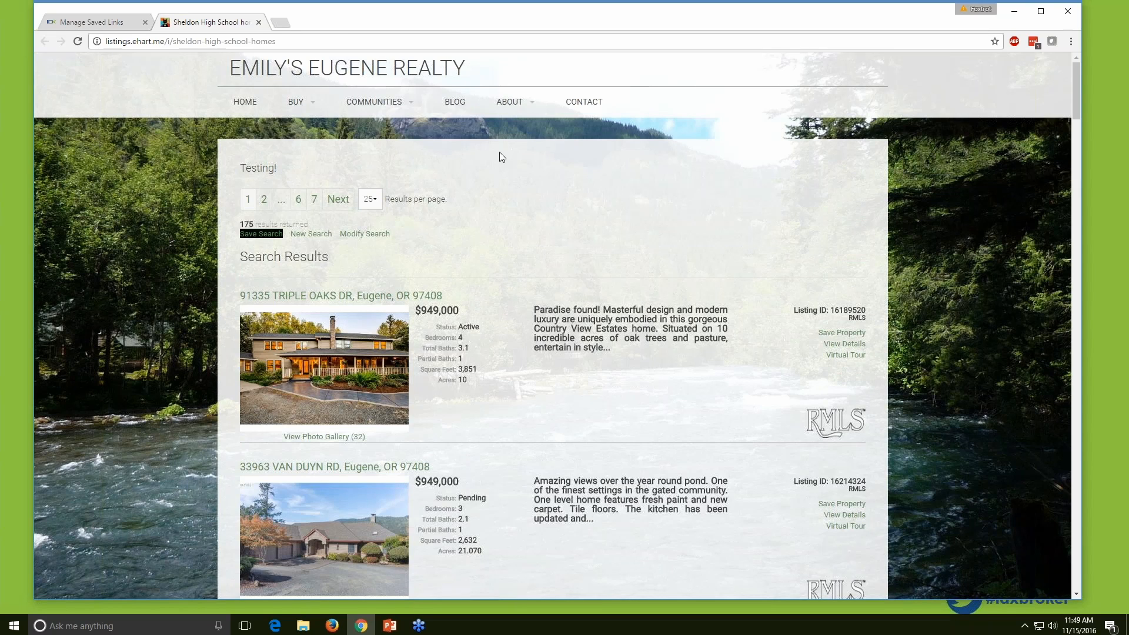
mouse_move(388, 106)
left_click(258, 24)
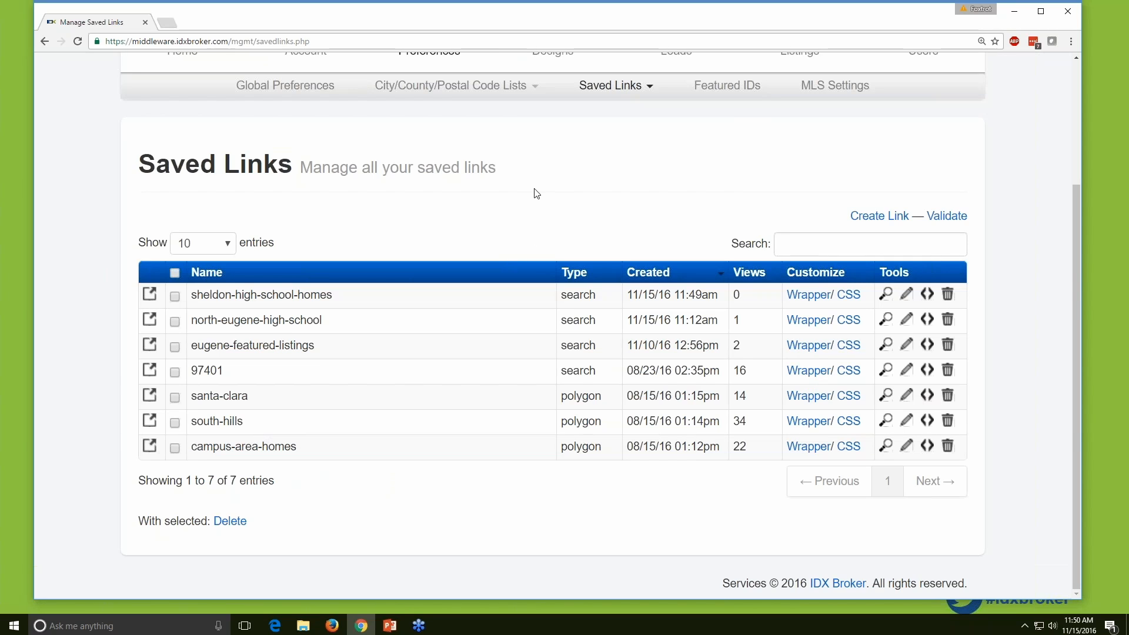
Open the search criteria of the campus-area-homes saved link for editing.
scroll(528, 227, "up", 1)
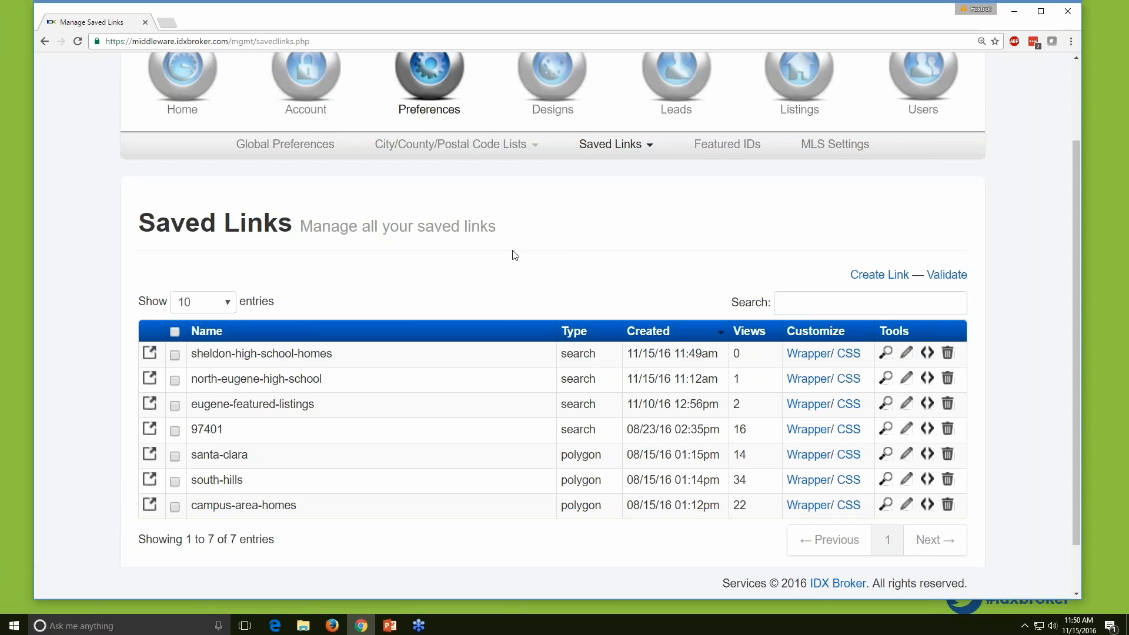
scroll(509, 255, "down", 1)
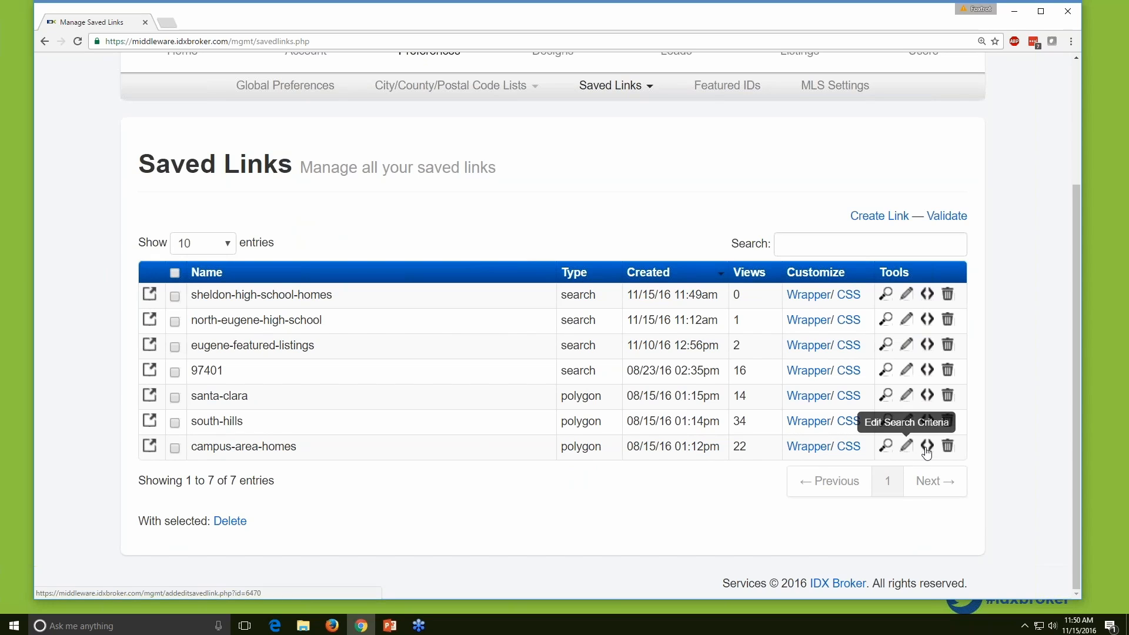
left_click(906, 445)
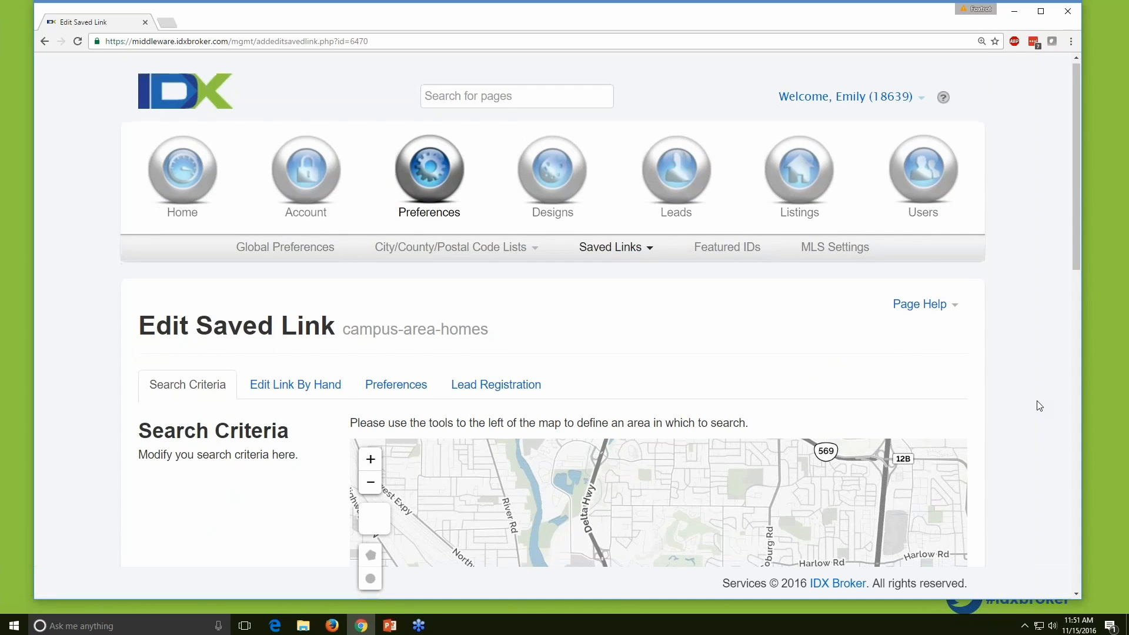
Examine the polygon search area of campus-area-homes and its map drawing tools, with a closer view of the boundary.
scroll(1040, 406, "down", 4)
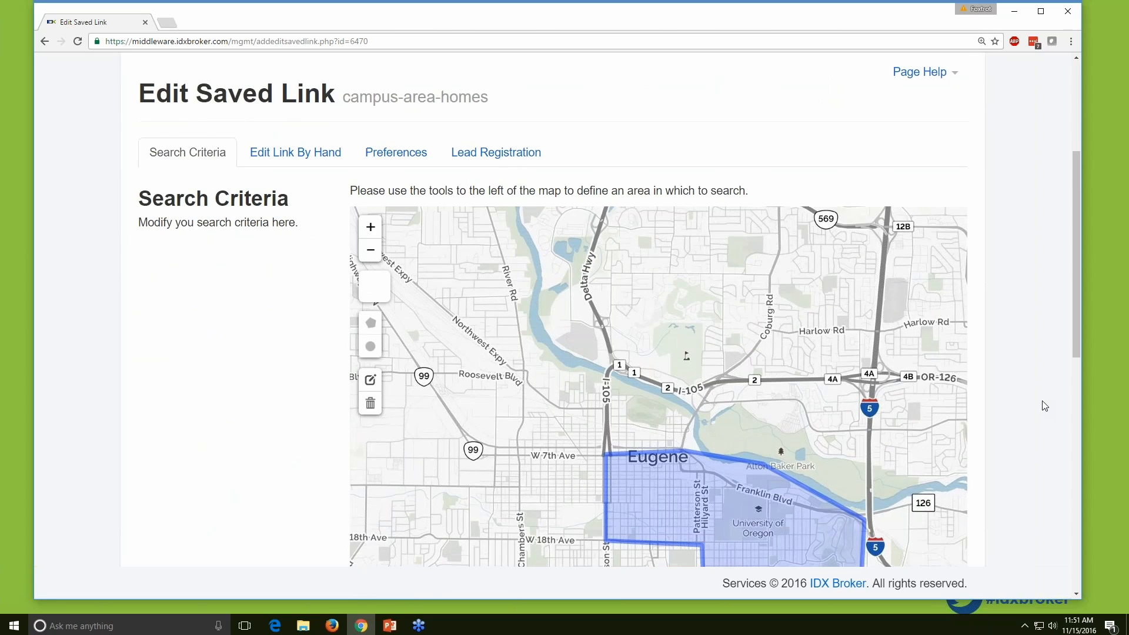
scroll(1045, 405, "down", 2)
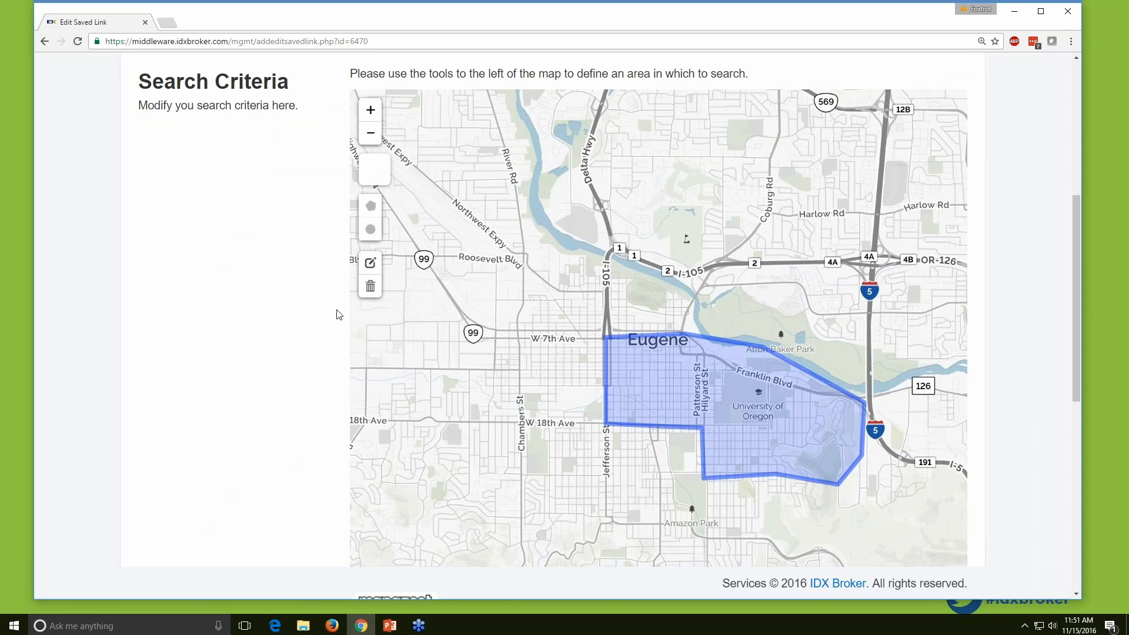
scroll(330, 224, "down", 1)
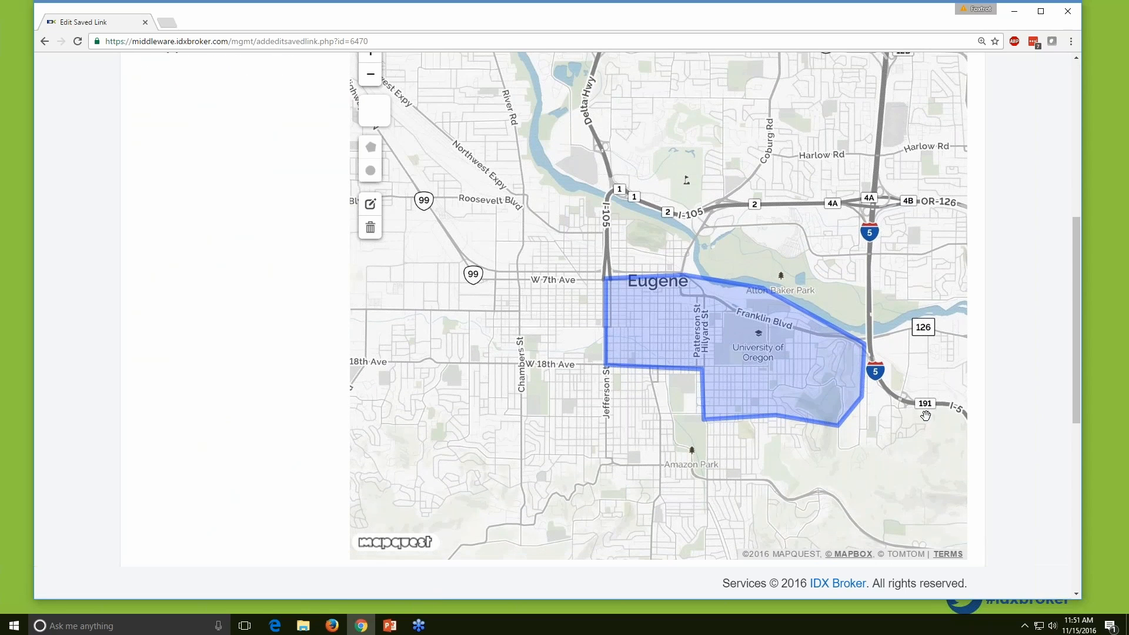
left_click_drag(912, 419, 863, 398)
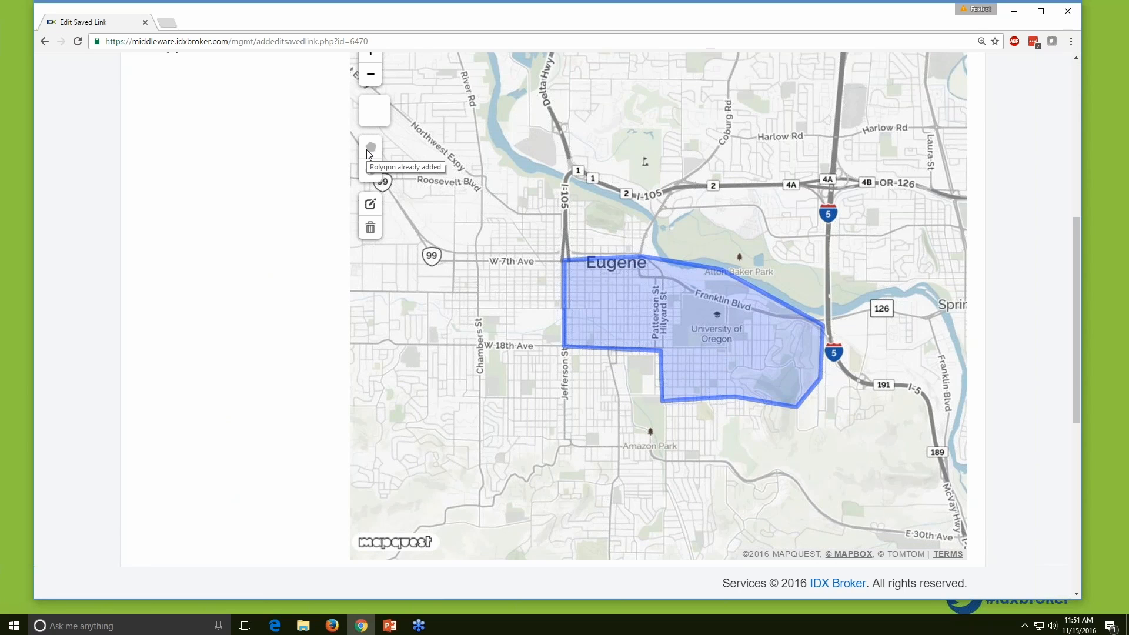
scroll(376, 118, "up", 1)
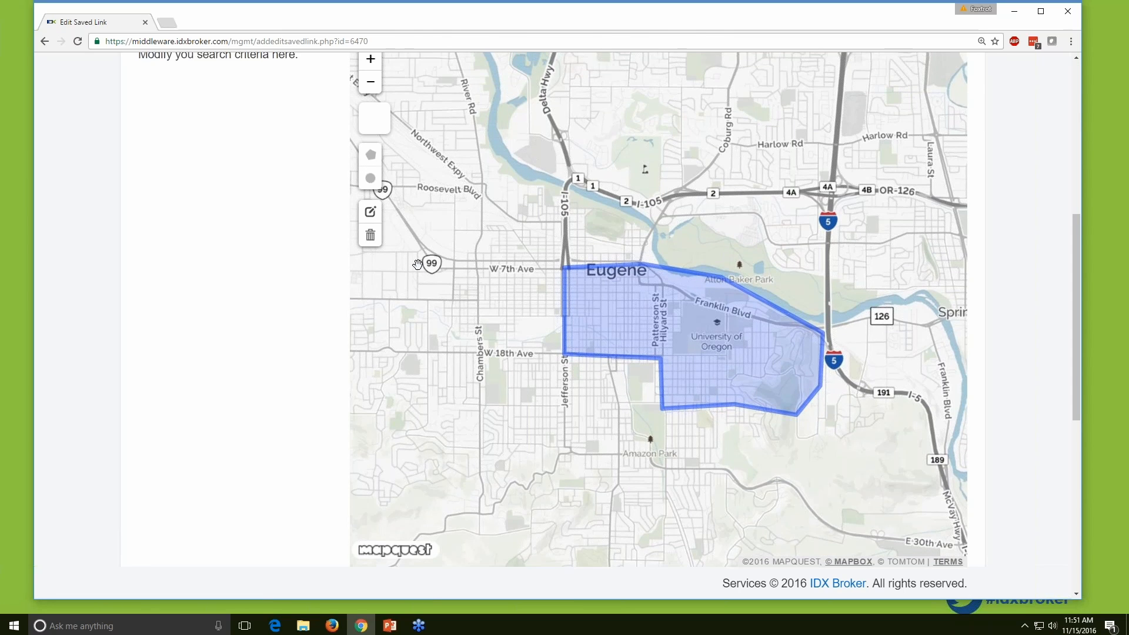
left_click(370, 90)
left_click_drag(440, 391, 406, 274)
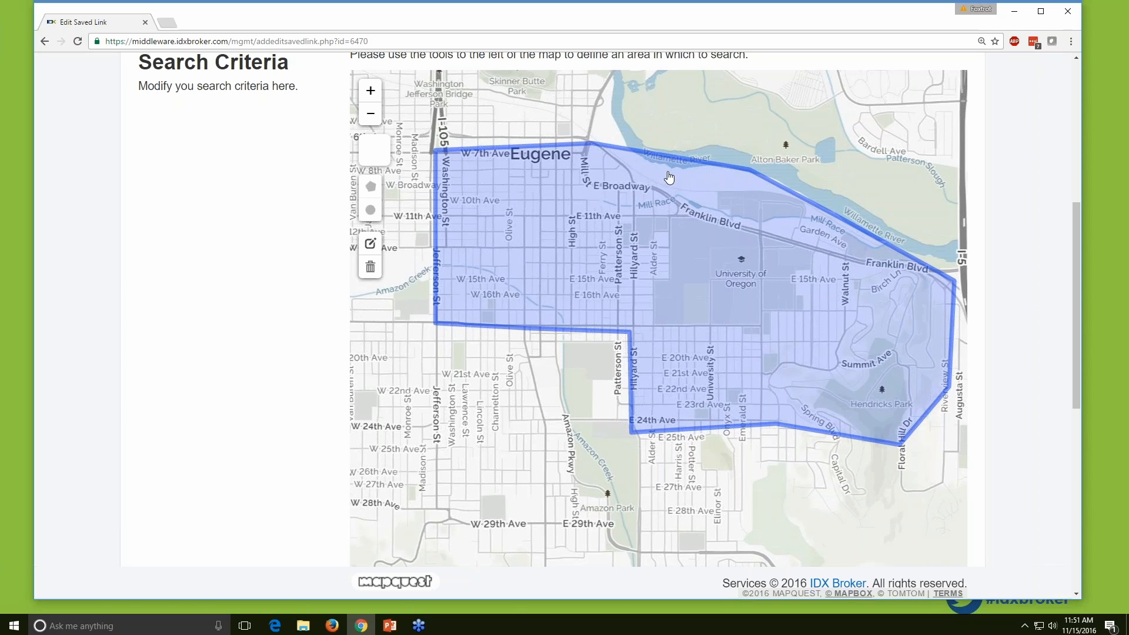
left_click_drag(782, 468, 767, 465)
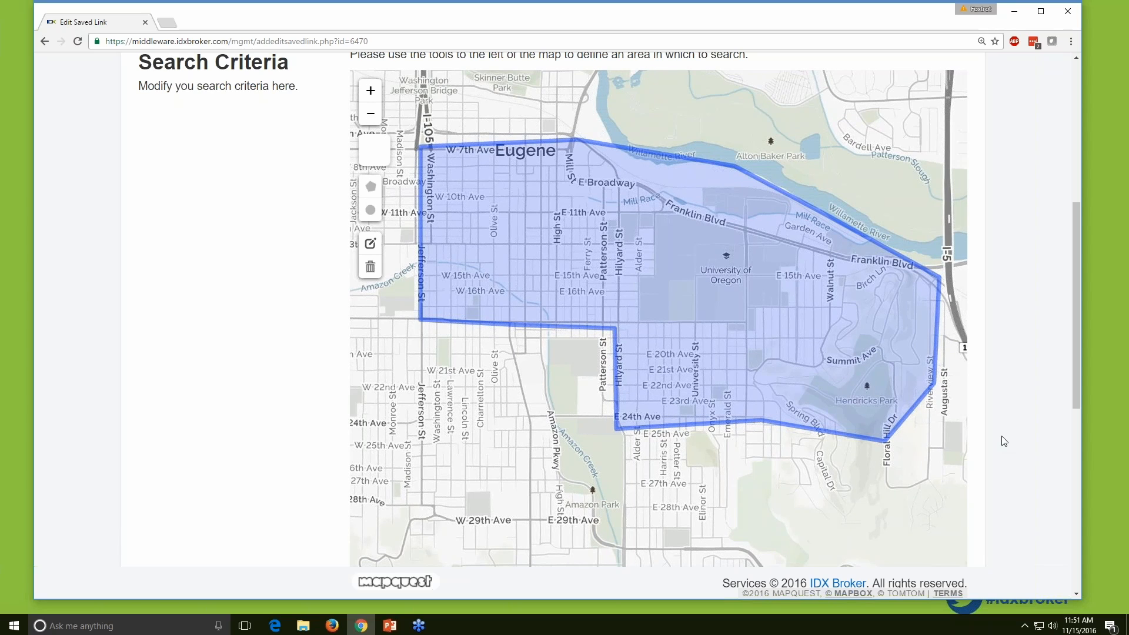
Examine the campus-area-homes polygon boundary on the search map in both a closer and a wider view.
scroll(604, 382, "up", 1)
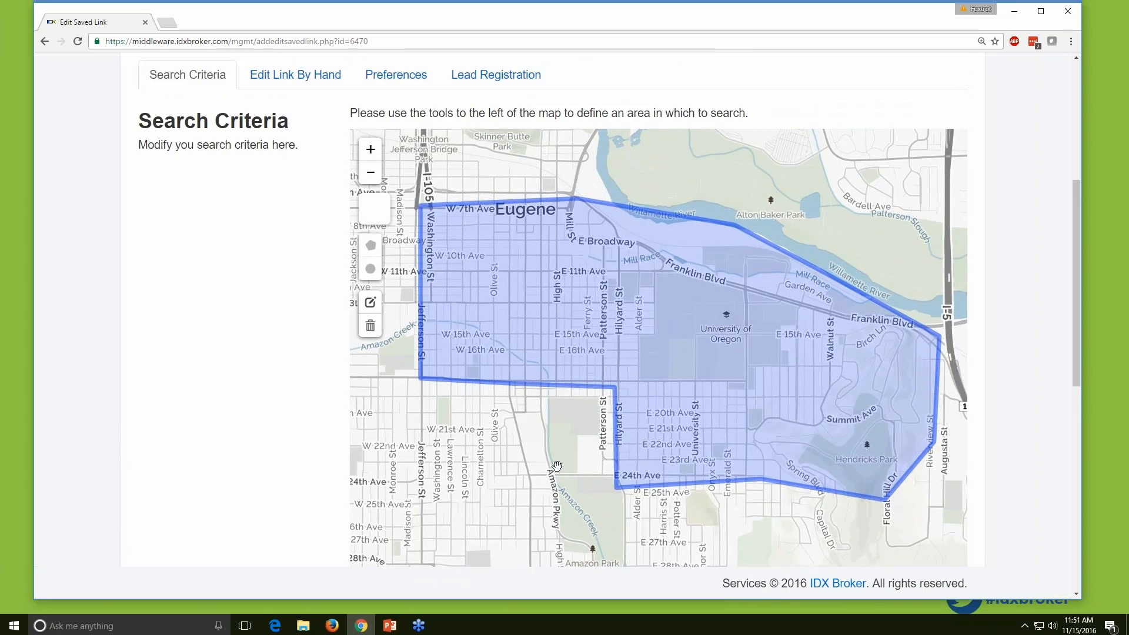
left_click_drag(559, 467, 555, 454)
left_click(370, 149)
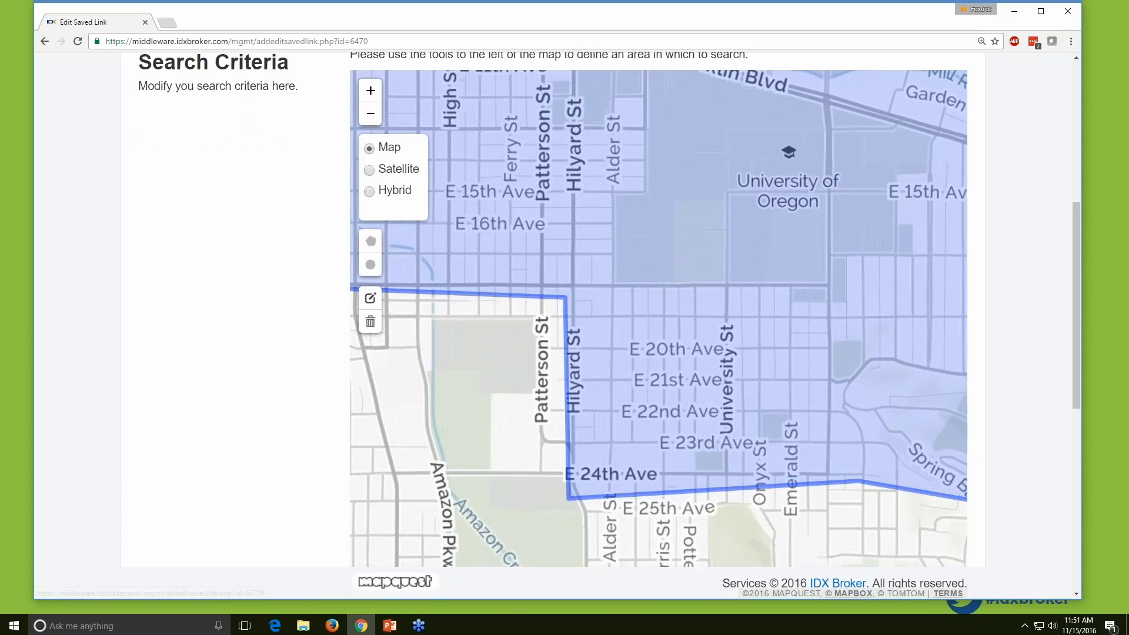
left_click(371, 118)
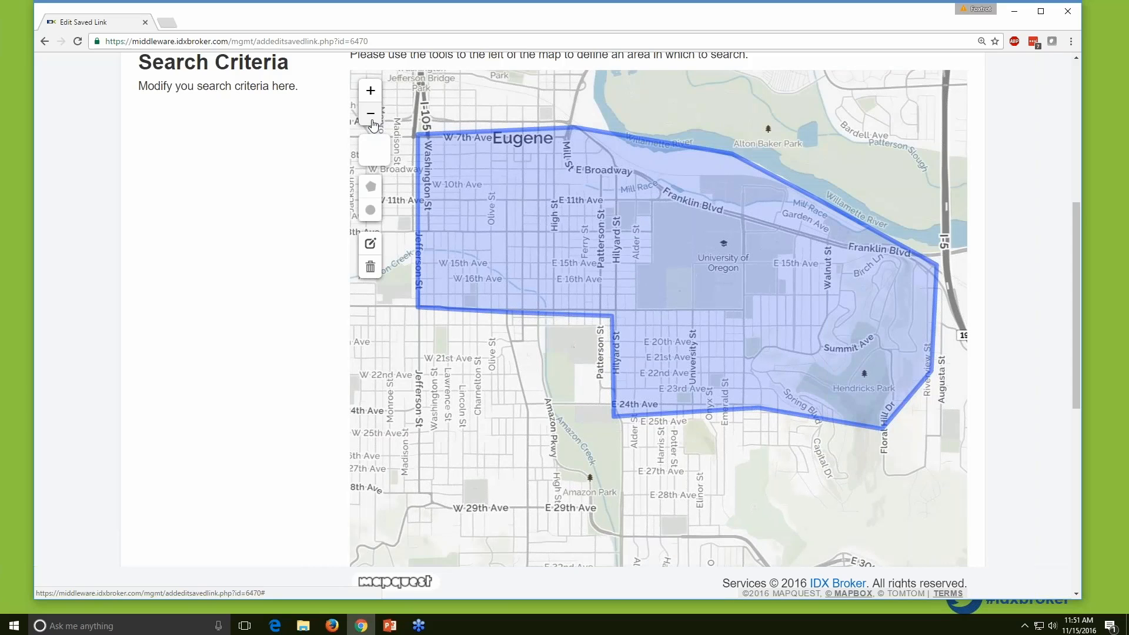
left_click_drag(578, 482, 564, 483)
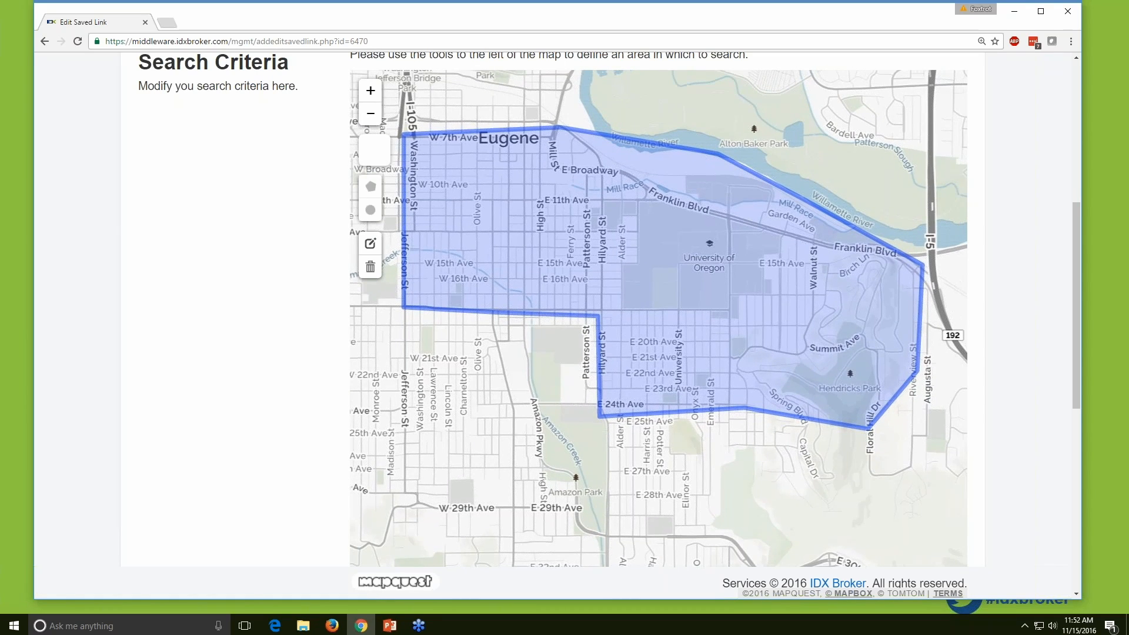
left_click(371, 114)
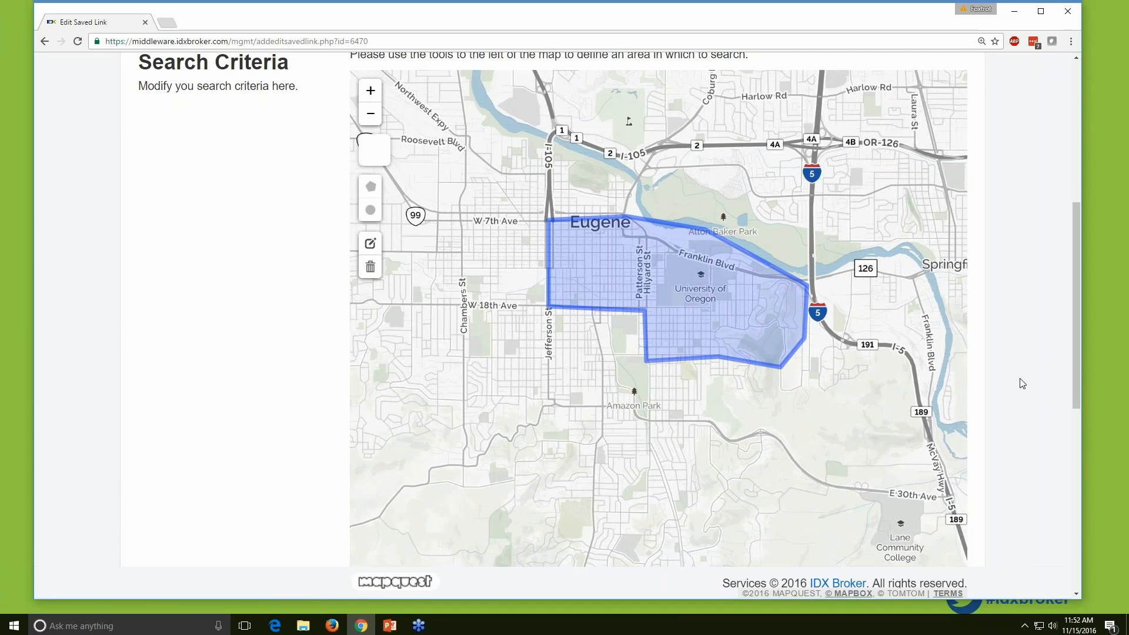
Review the additional filtering options for the map search, including the available MLS and property type choices.
scroll(1023, 386, "down", 3)
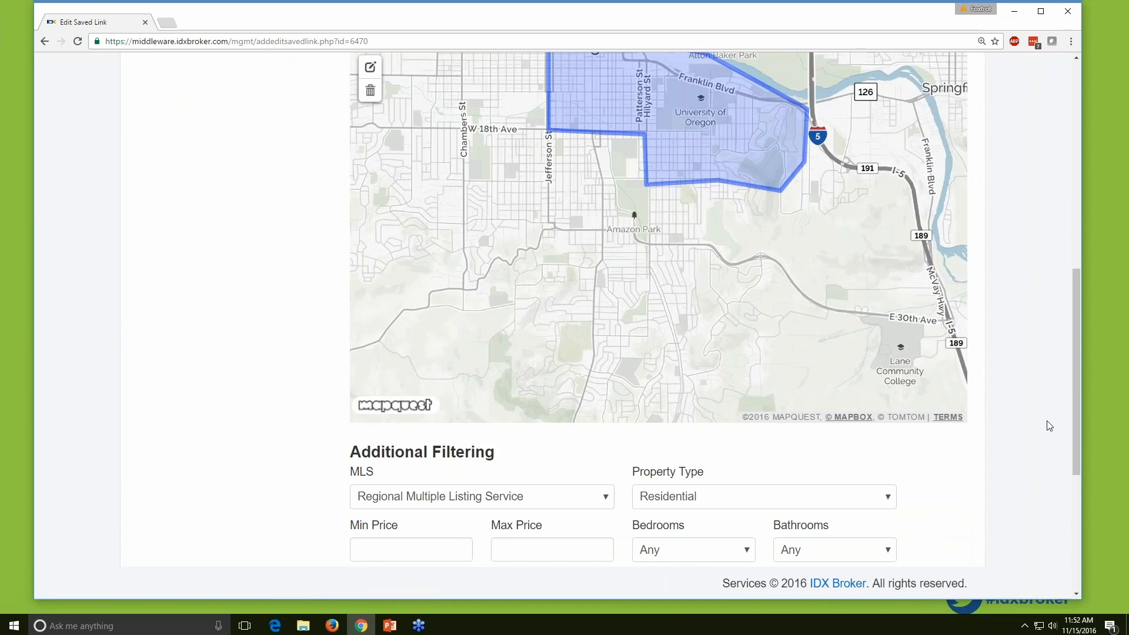
scroll(1049, 425, "down", 1)
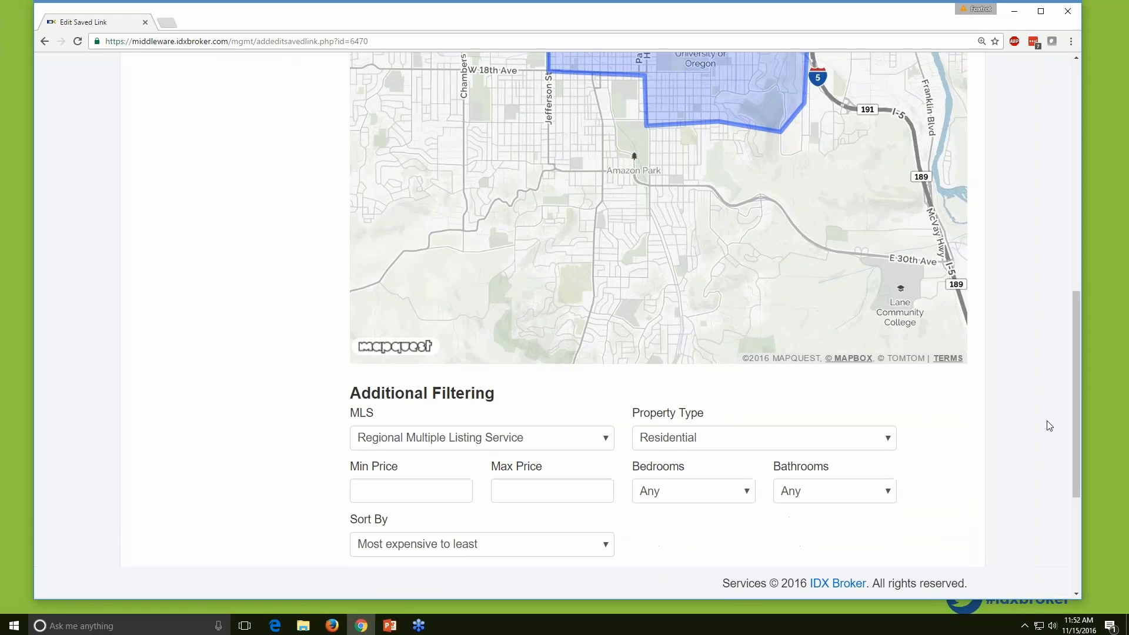
scroll(1050, 426, "down", 3)
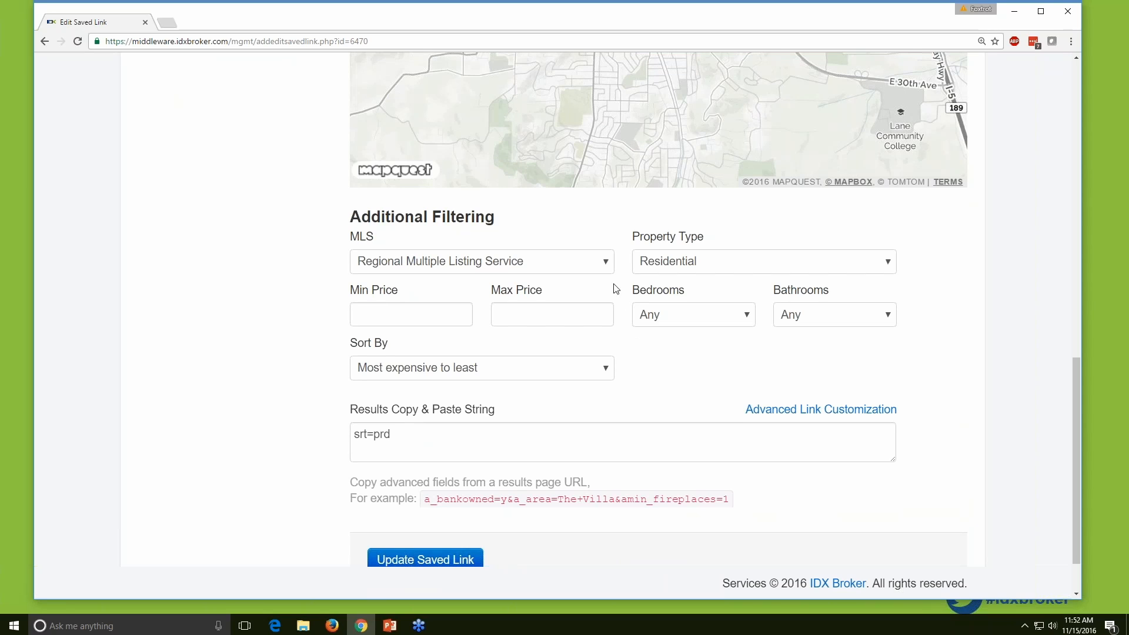
left_click(608, 264)
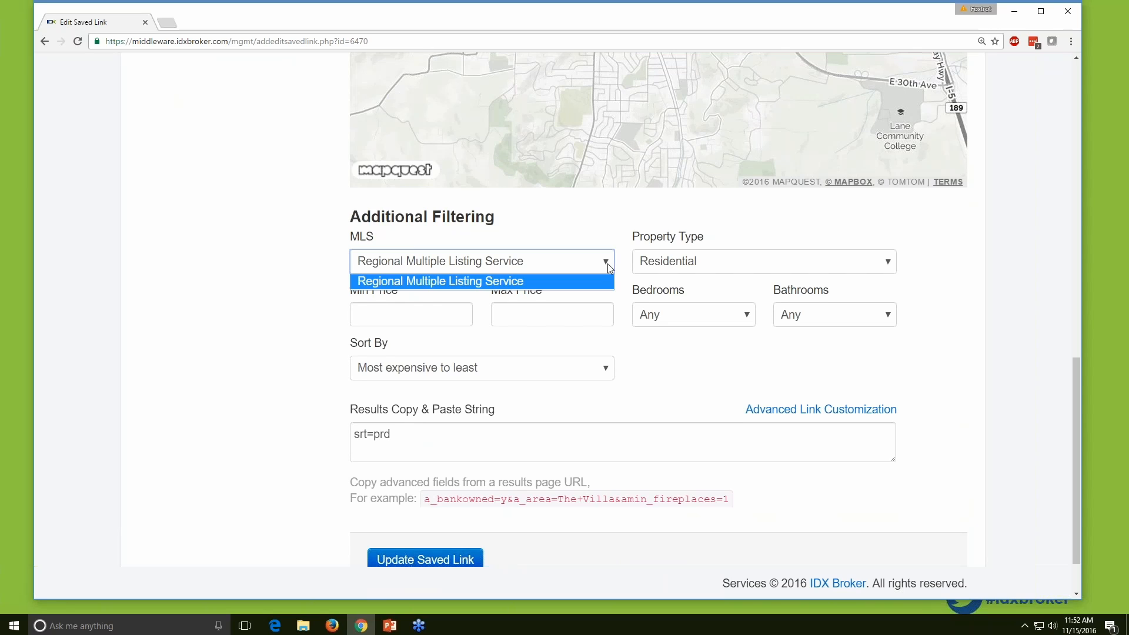
left_click(609, 281)
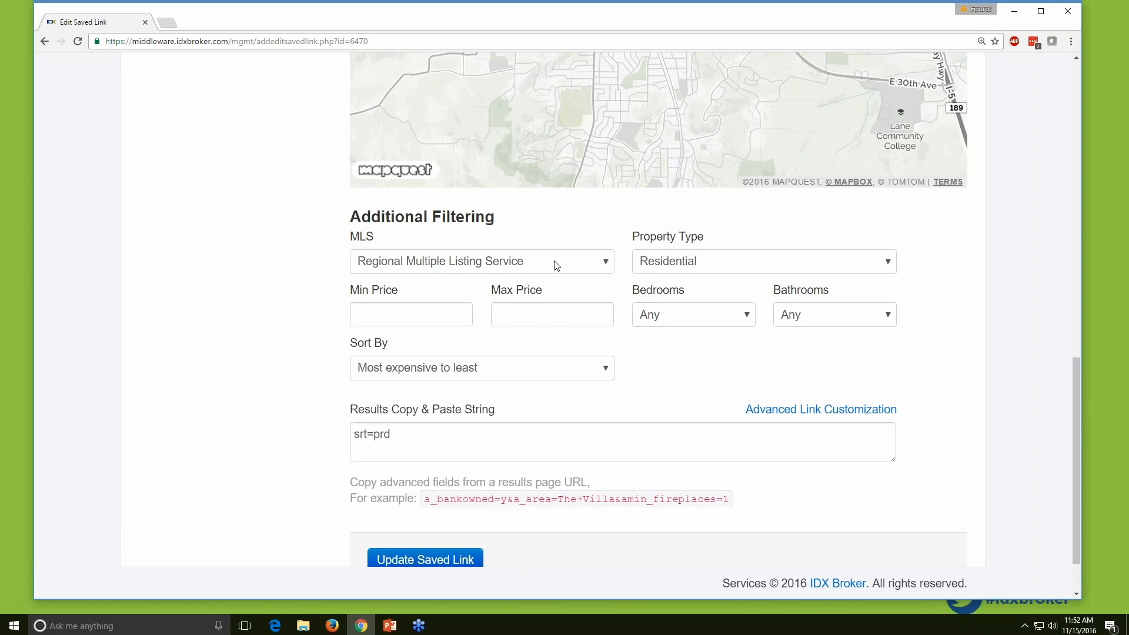
left_click(704, 261)
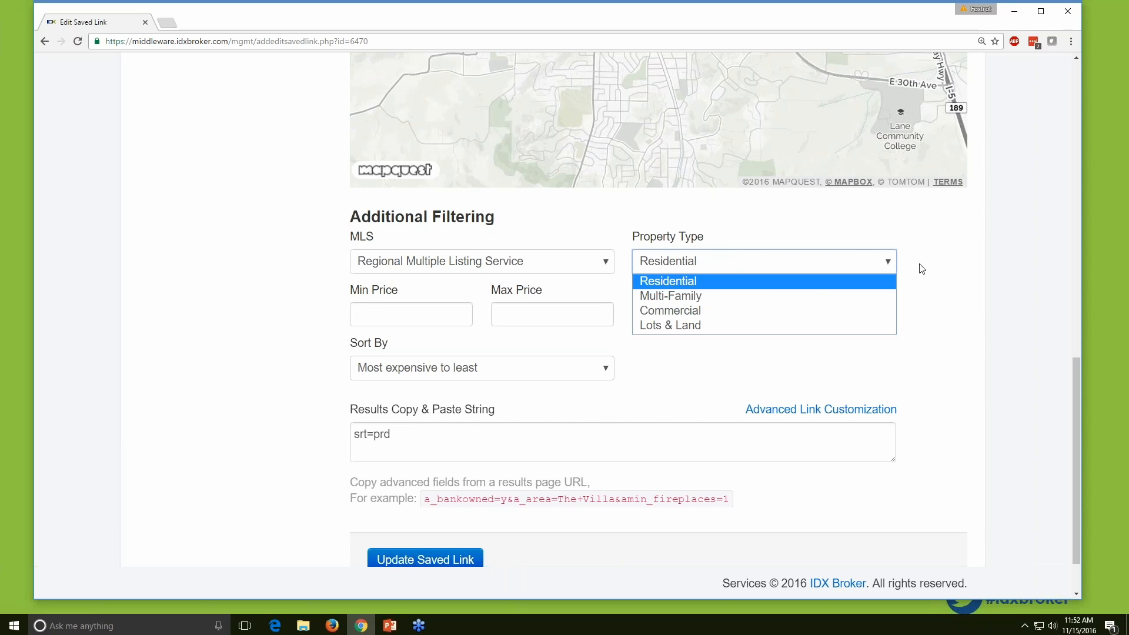
left_click(936, 260)
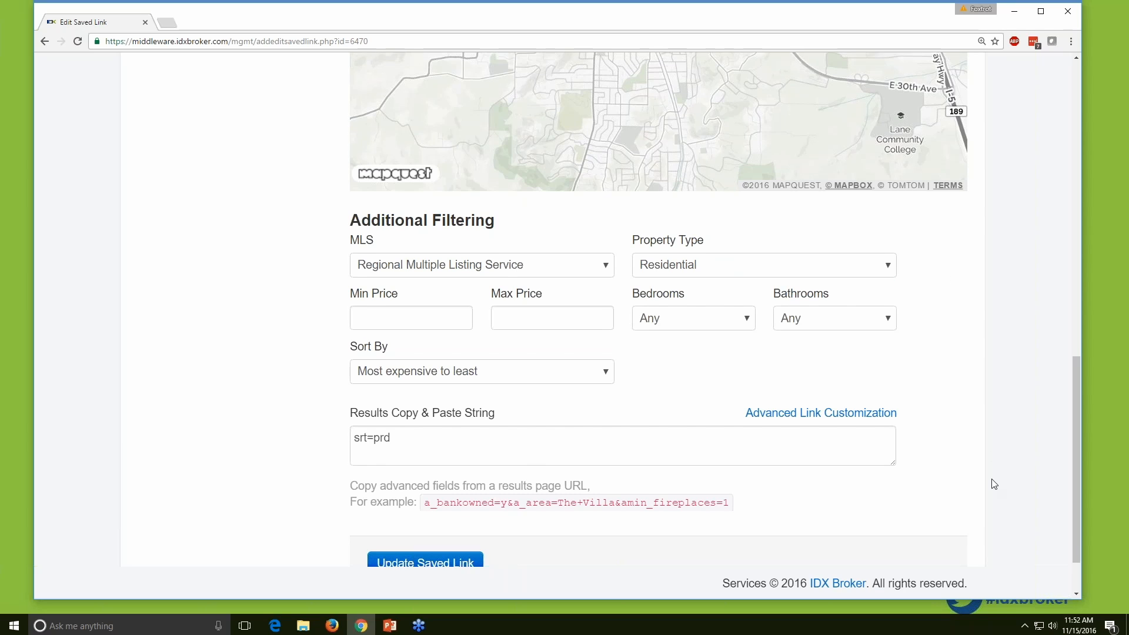
Return to the saved links list without updating the link and open the results page of campus-area-homes.
scroll(992, 483, "up", 4)
scroll(993, 487, "down", 3)
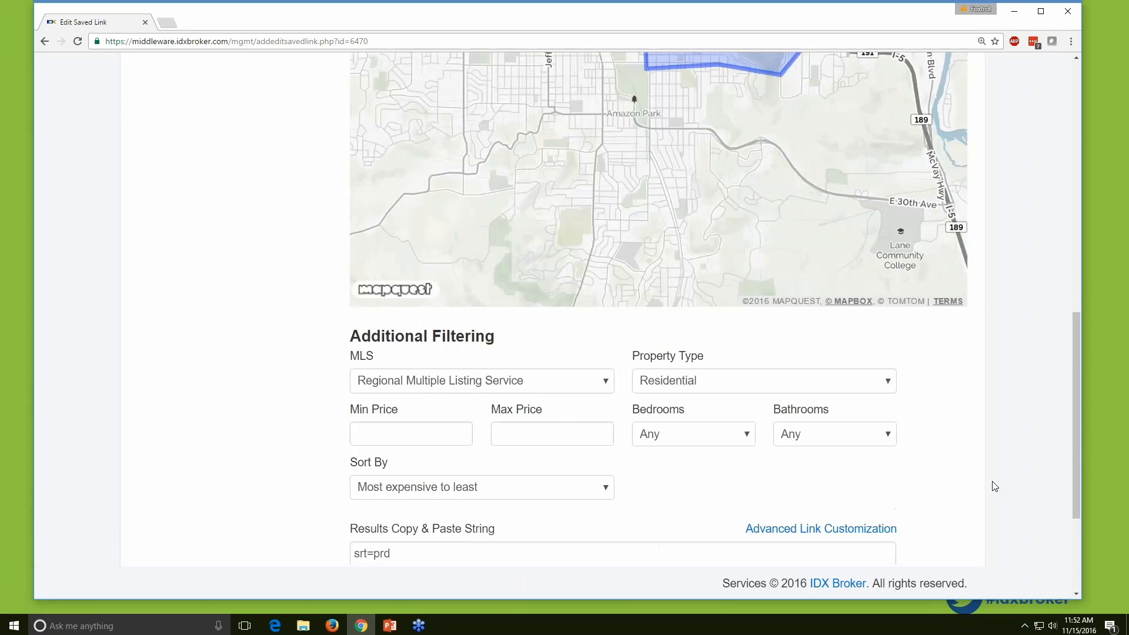
scroll(992, 487, "up", 2)
scroll(992, 487, "up", 8)
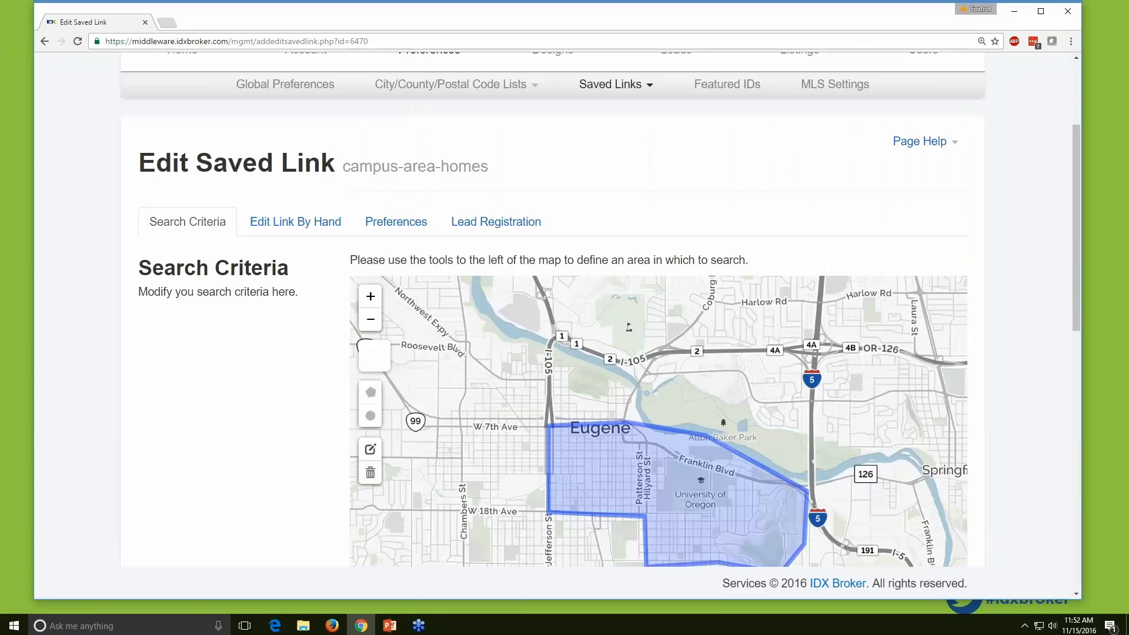
left_click(47, 45)
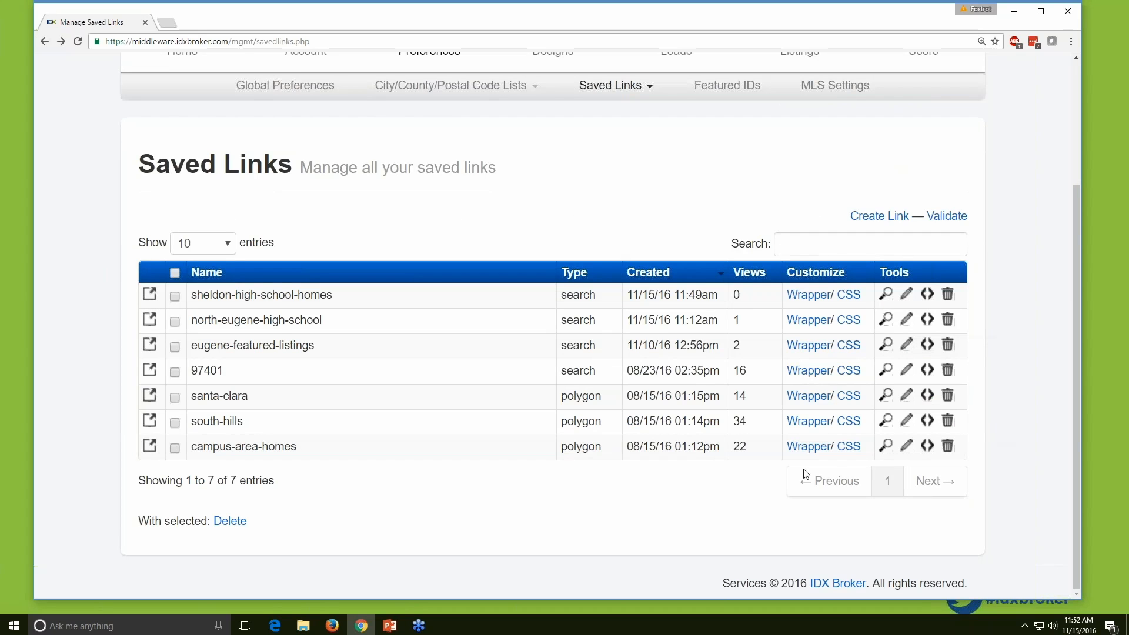
left_click(885, 446)
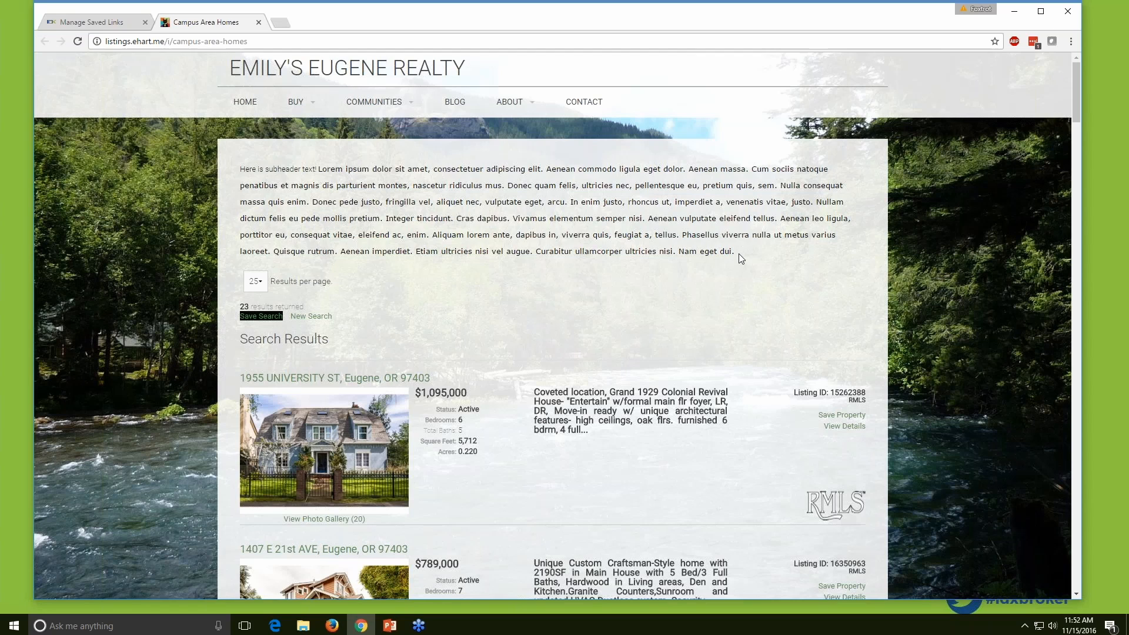
Check the sub-header text on the Campus Area Homes results page and look through its property listings.
left_click_drag(738, 253, 691, 158)
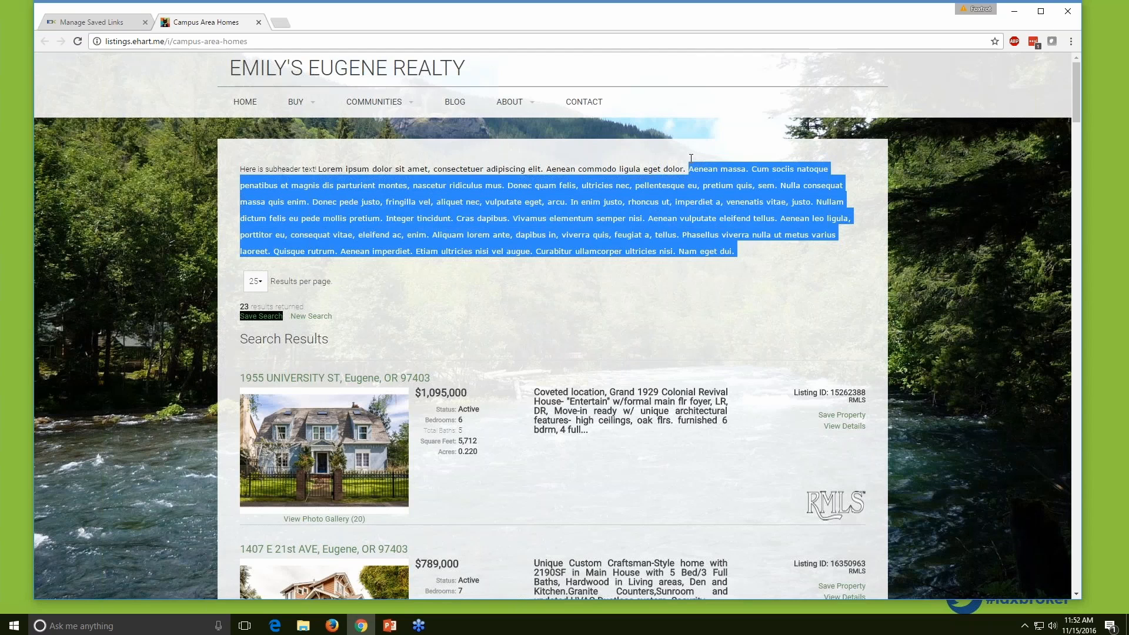
left_click(691, 158)
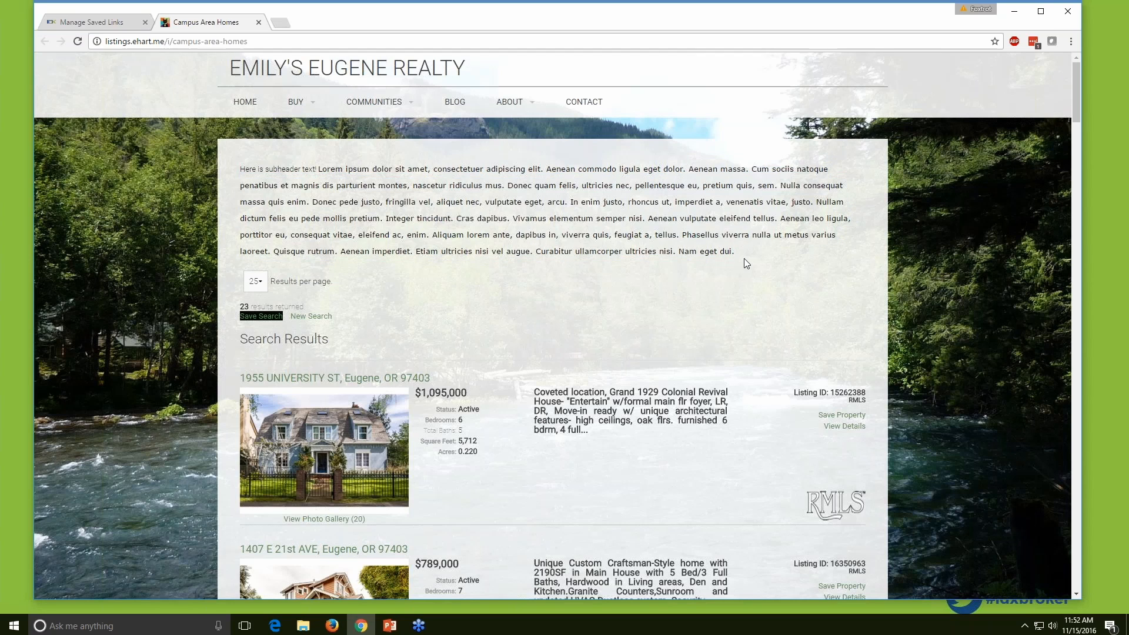
scroll(765, 328, "down", 5)
scroll(766, 326, "down", 6)
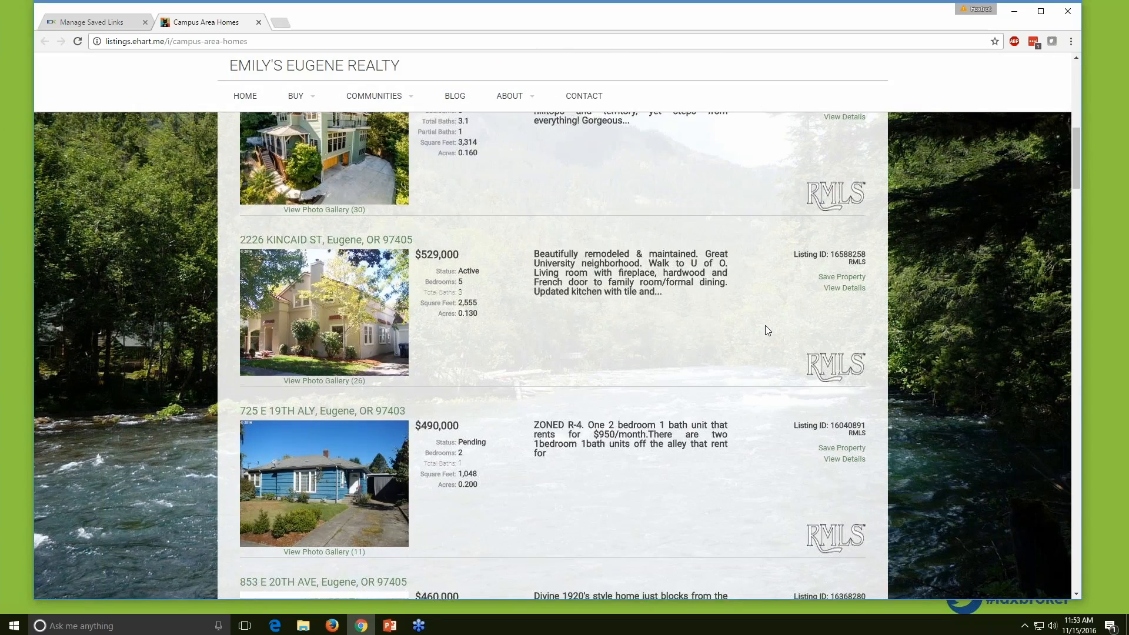
scroll(765, 326, "up", 7)
scroll(764, 326, "up", 1)
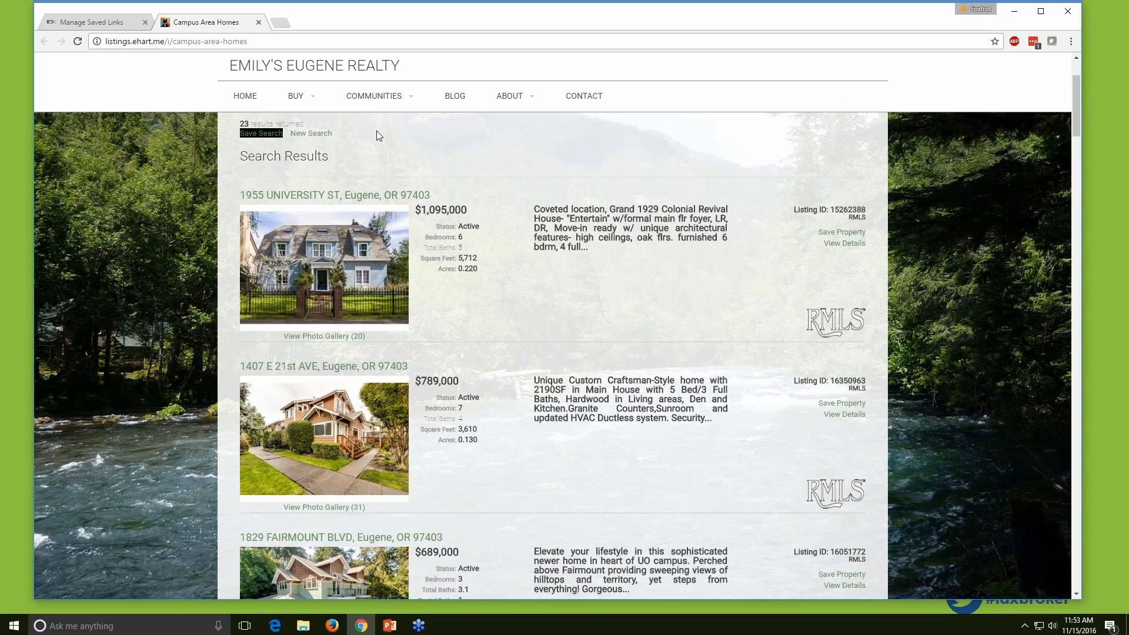
View the south-hills results page with its sub-header image and text, and return to the saved links list.
left_click(94, 22)
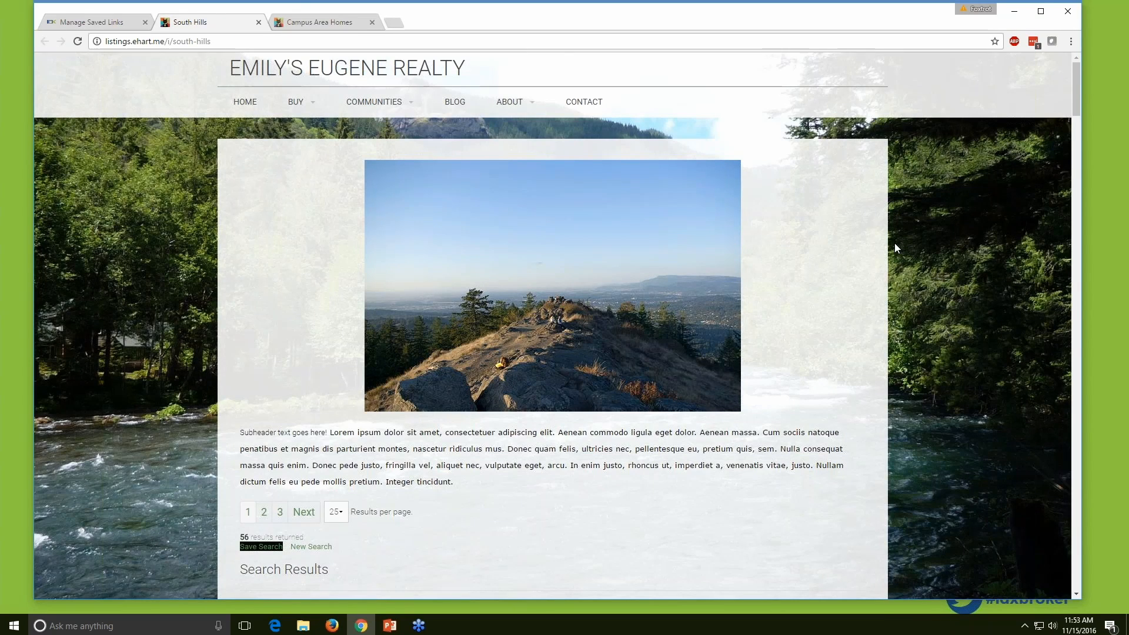
scroll(895, 244, "down", 3)
scroll(886, 259, "up", 3)
key("ctrl+shift+Tab")
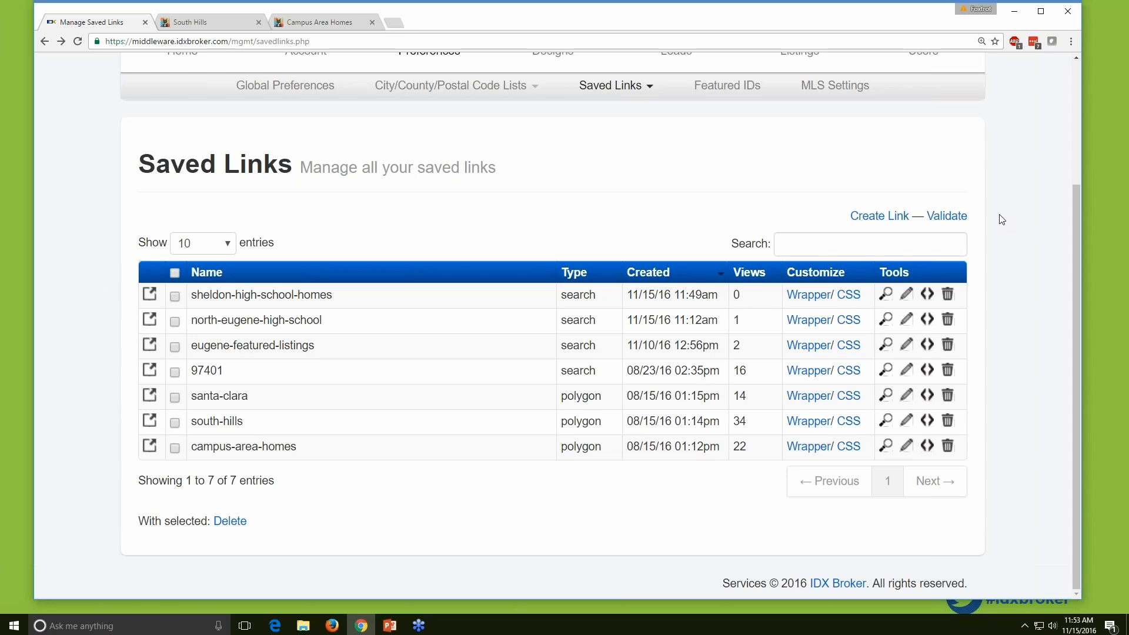
Switch to the PowerPoint slide show and advance to the slide on SEO tips for landing pages.
key("alt+Tab")
key("alt+Tab")
left_click(1049, 488)
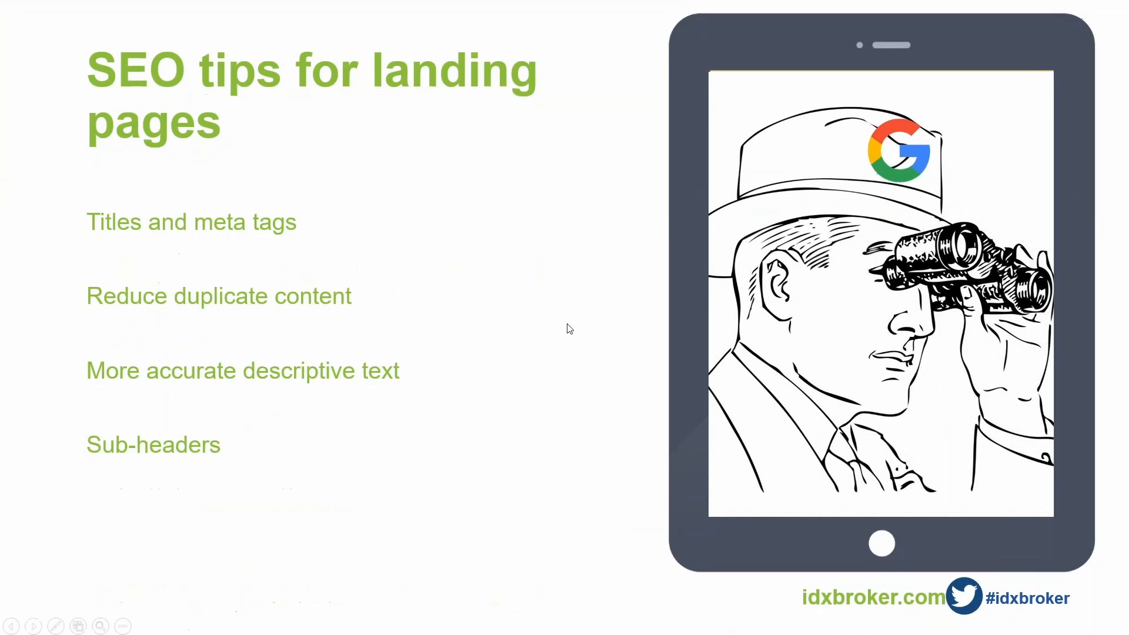